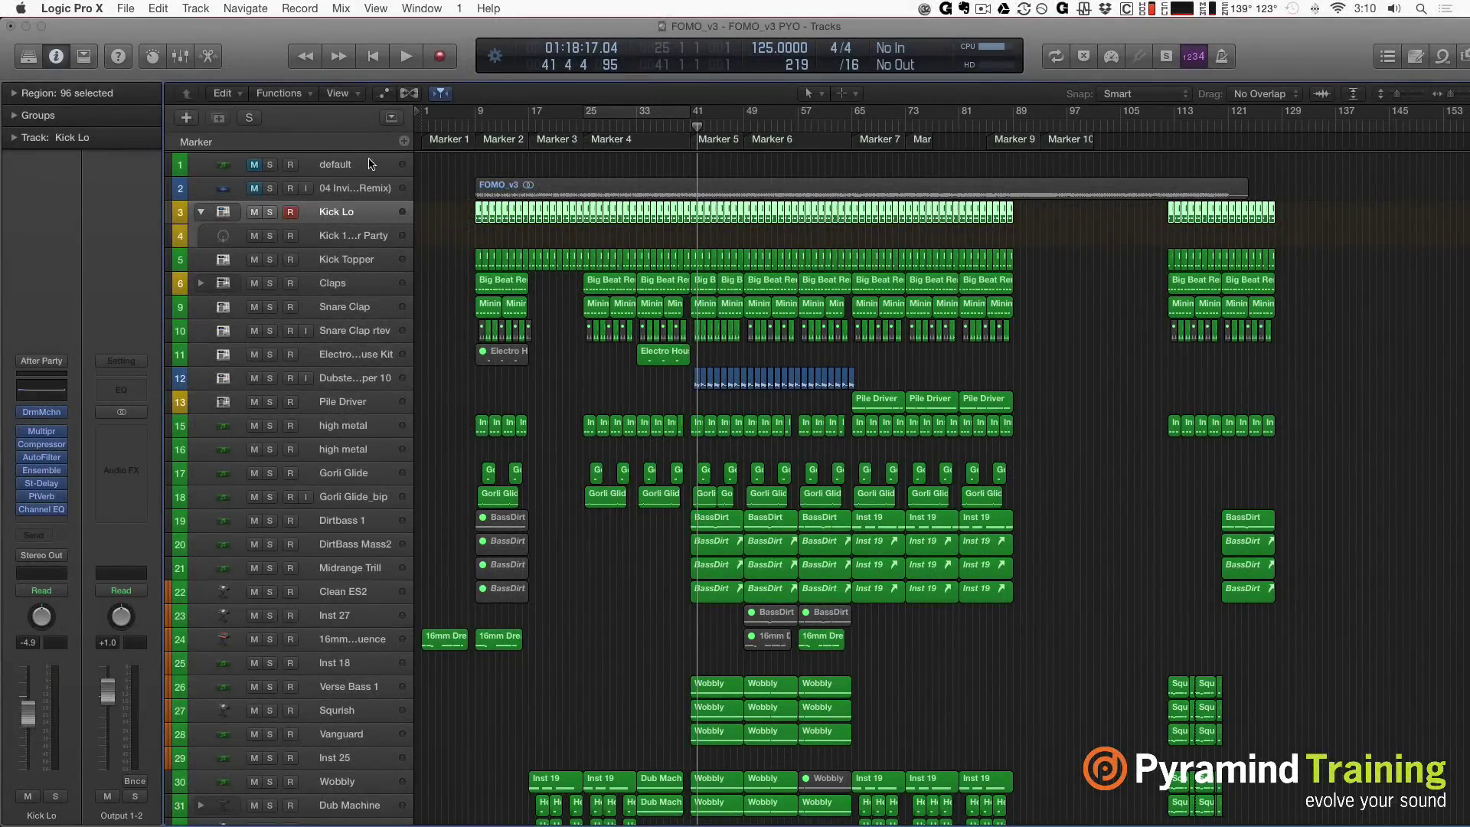
- With the default track selected, add software instrument track Inst 29 beneath it using Option-Command-S
{"action": "left_click", "coordinate": [370, 163]}
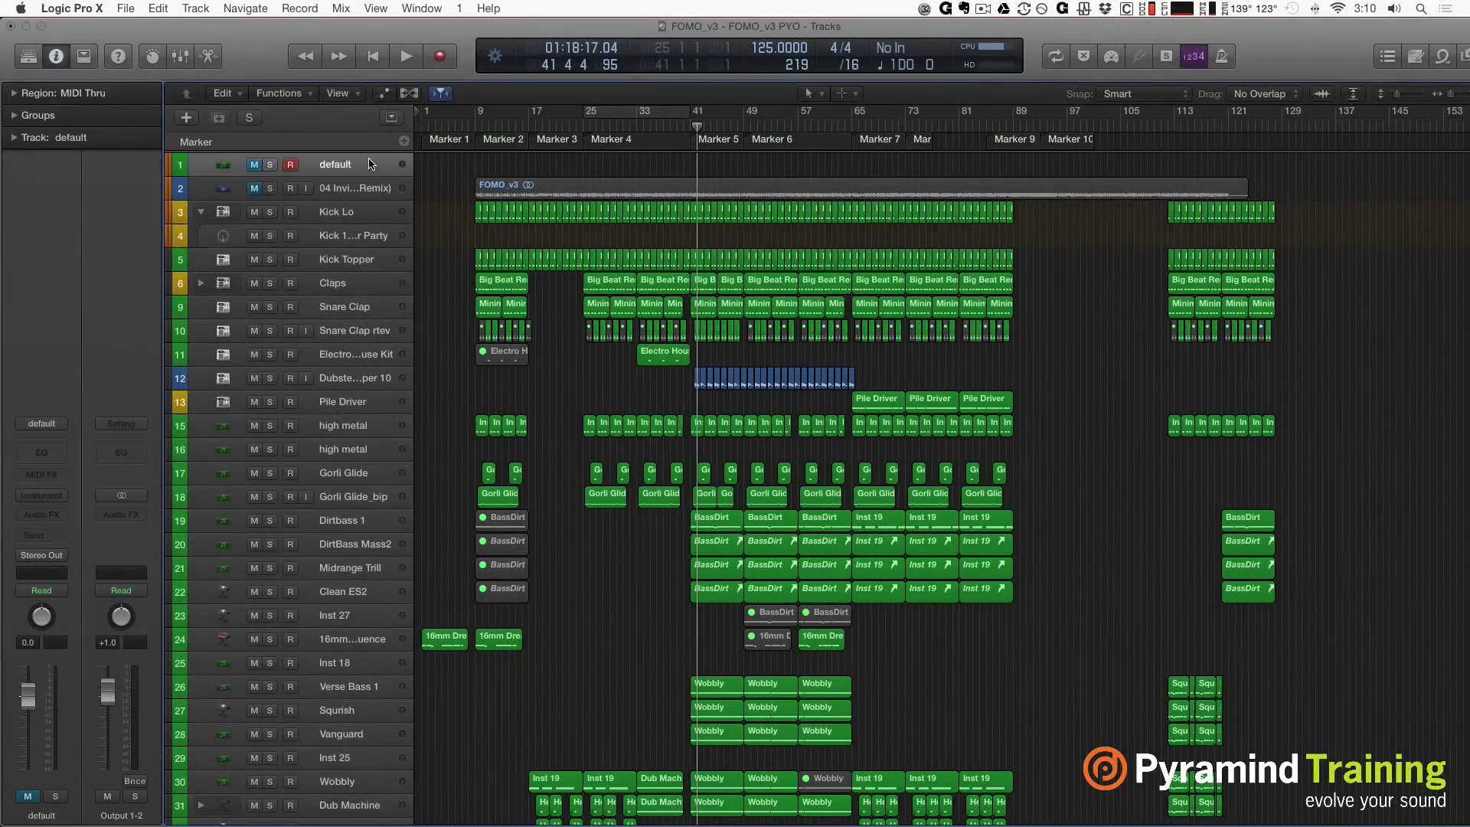
{"action": "key", "text": "alt+super+s"}
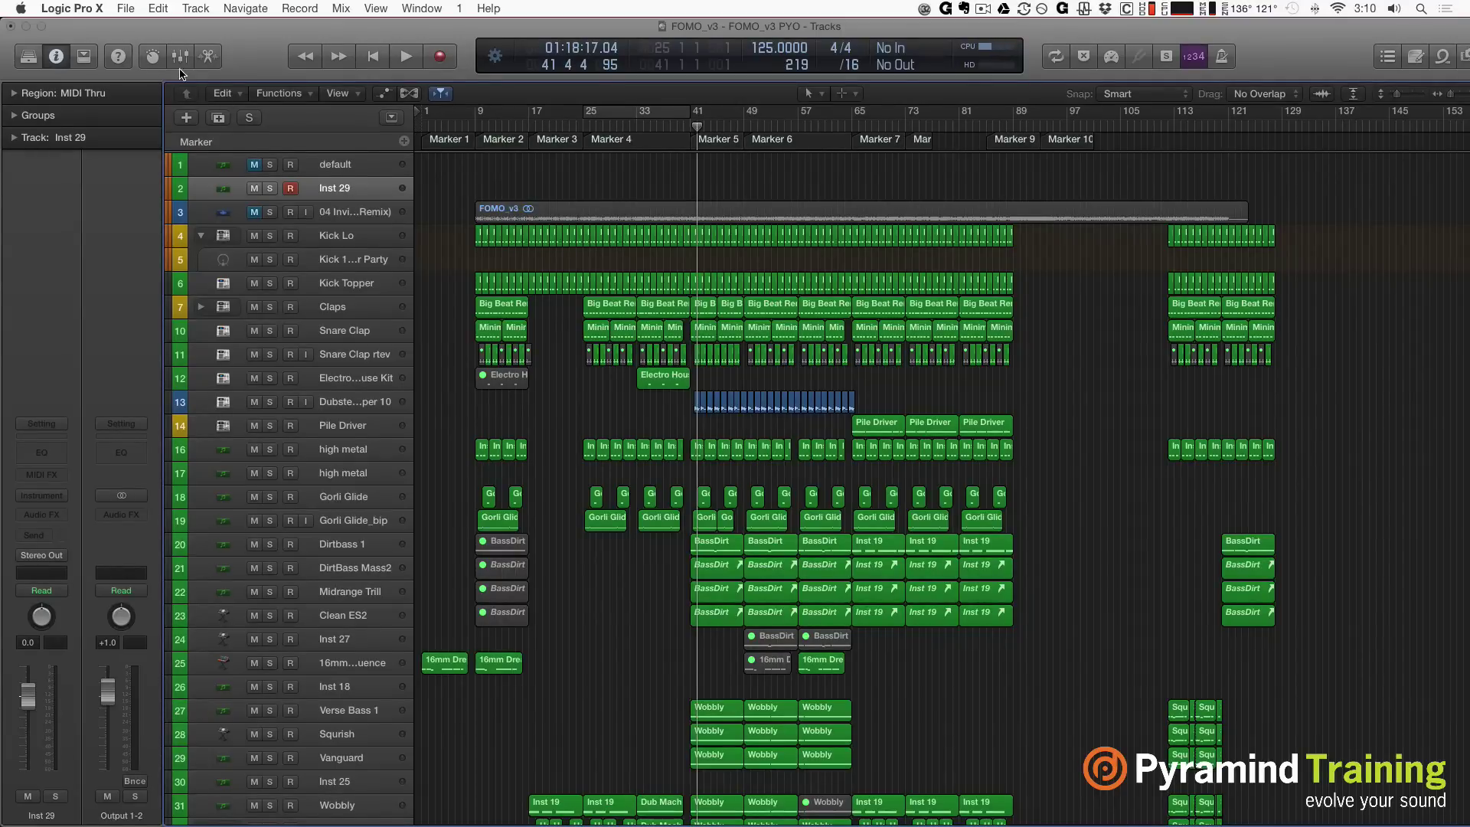
- Load Vintage Mellotron 3 Violins, lower the track volume to -7.2 dB, then switch to 8 Choir & Flute
{"action": "left_click", "coordinate": [28, 56]}
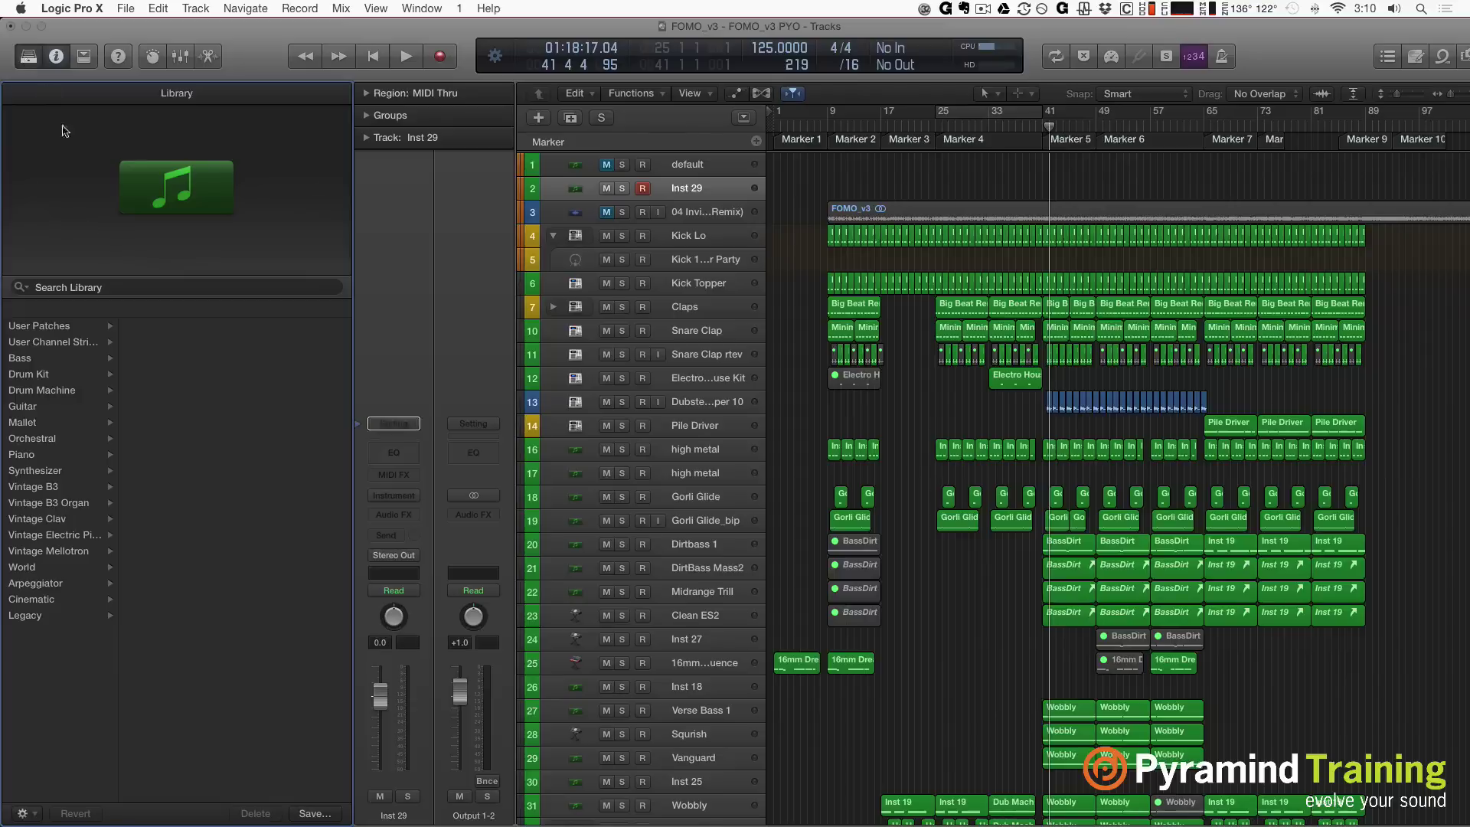
{"action": "key", "text": "y"}
{"action": "key", "text": "y"}
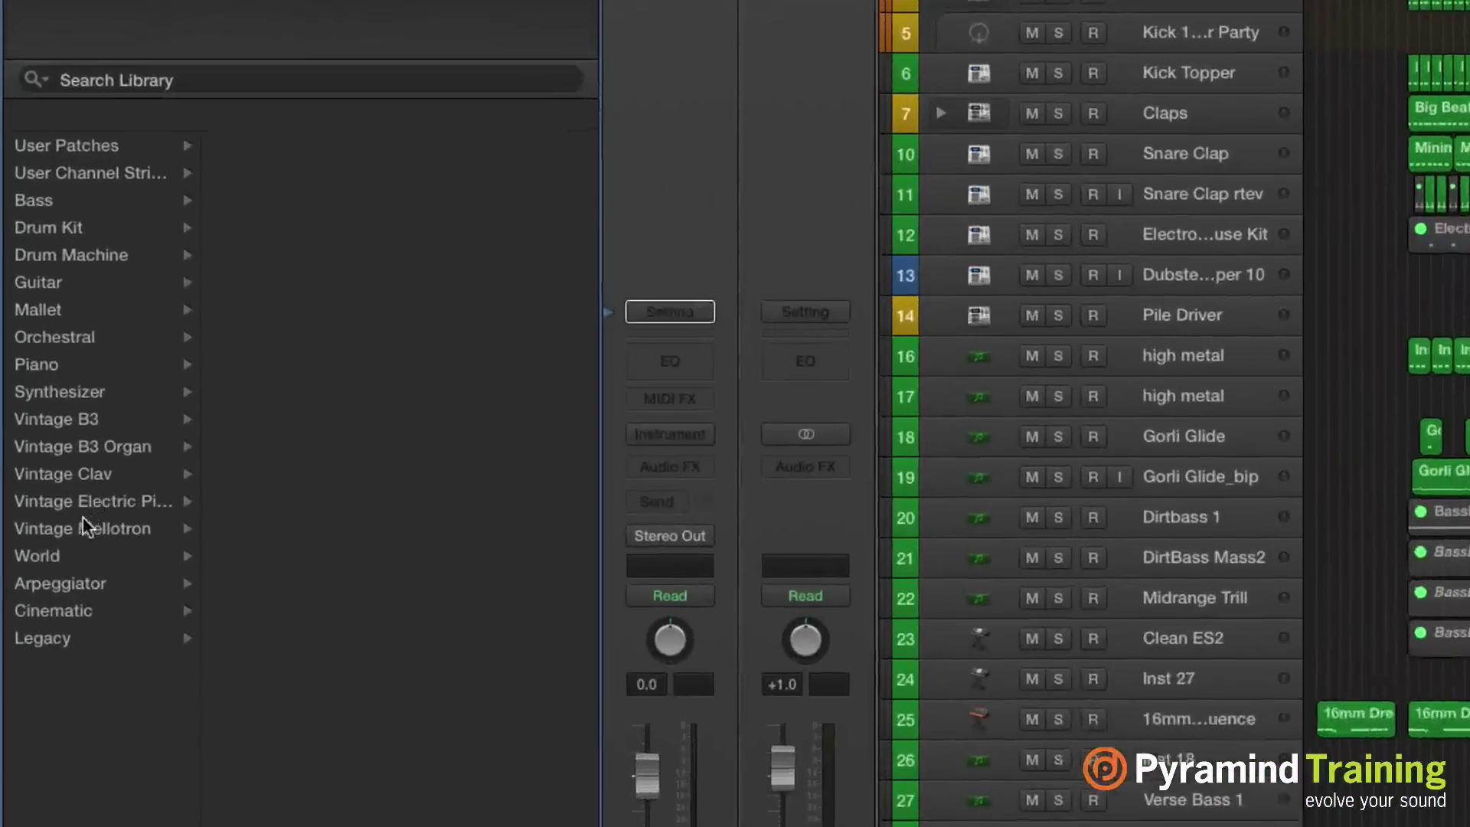
{"action": "left_click", "coordinate": [49, 550]}
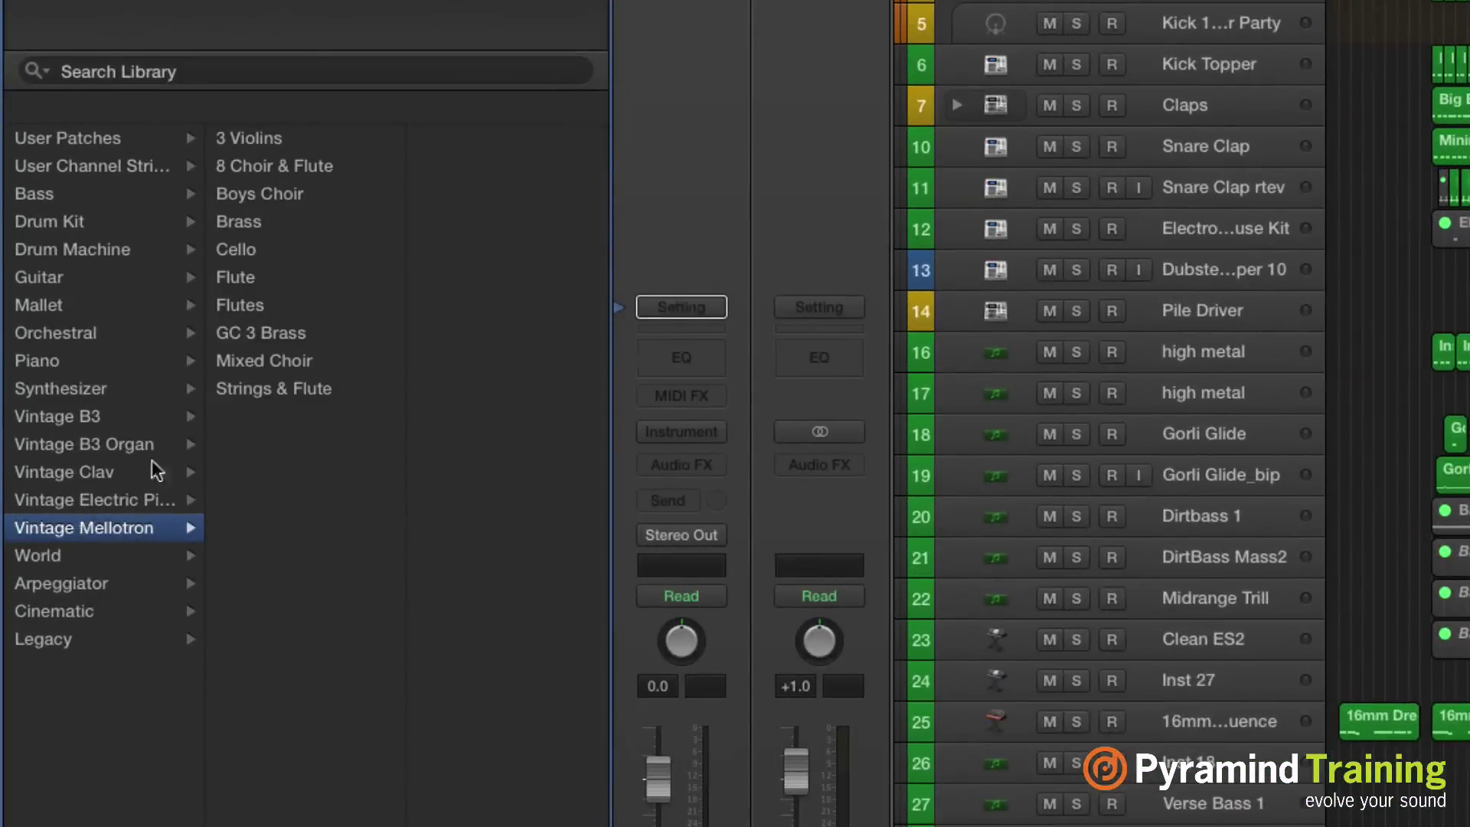
{"action": "left_click", "coordinate": [297, 149]}
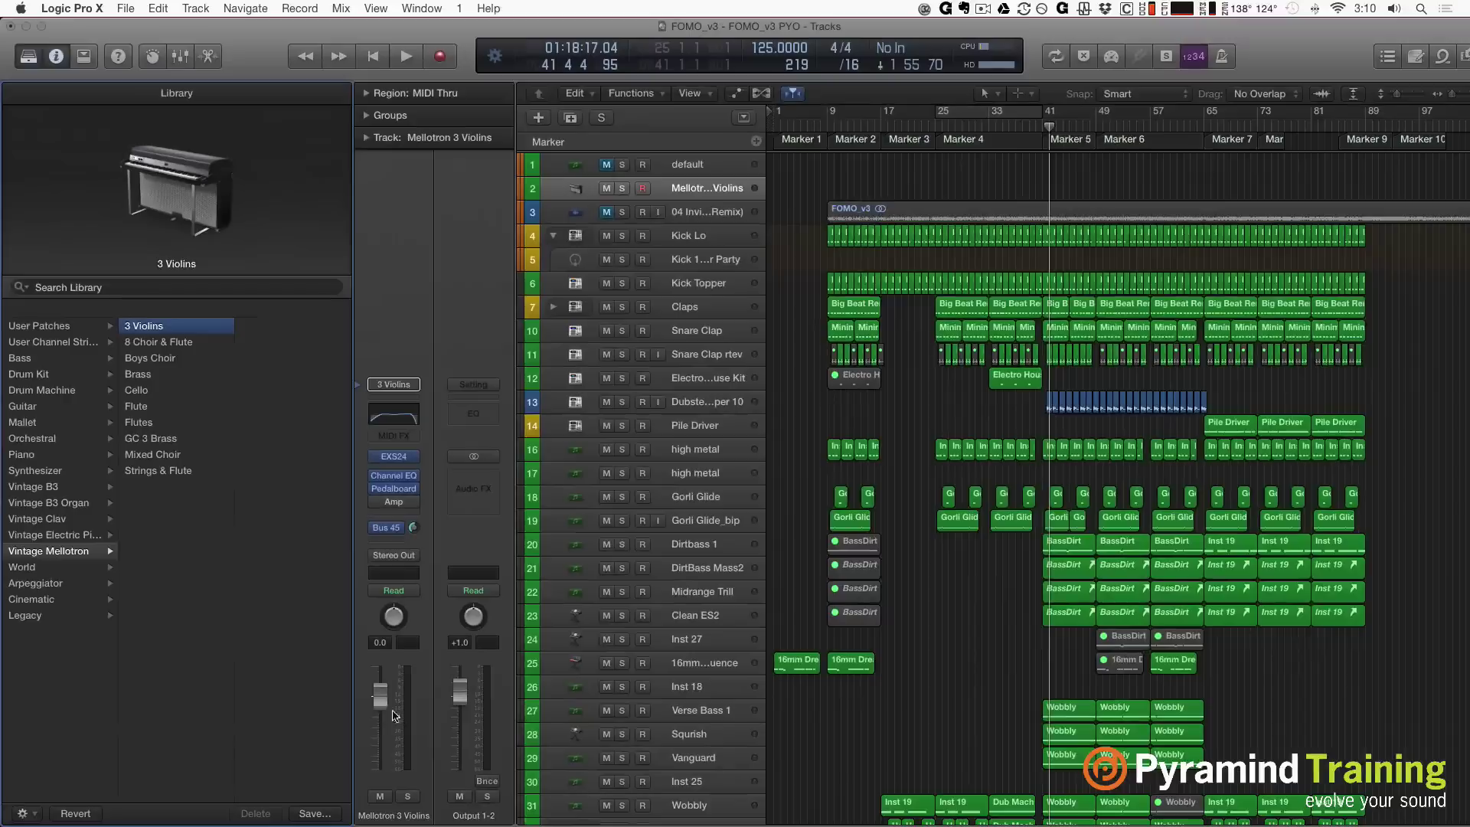
{"action": "left_click_drag", "start_coordinate": [380, 705], "coordinate": [382, 756]}
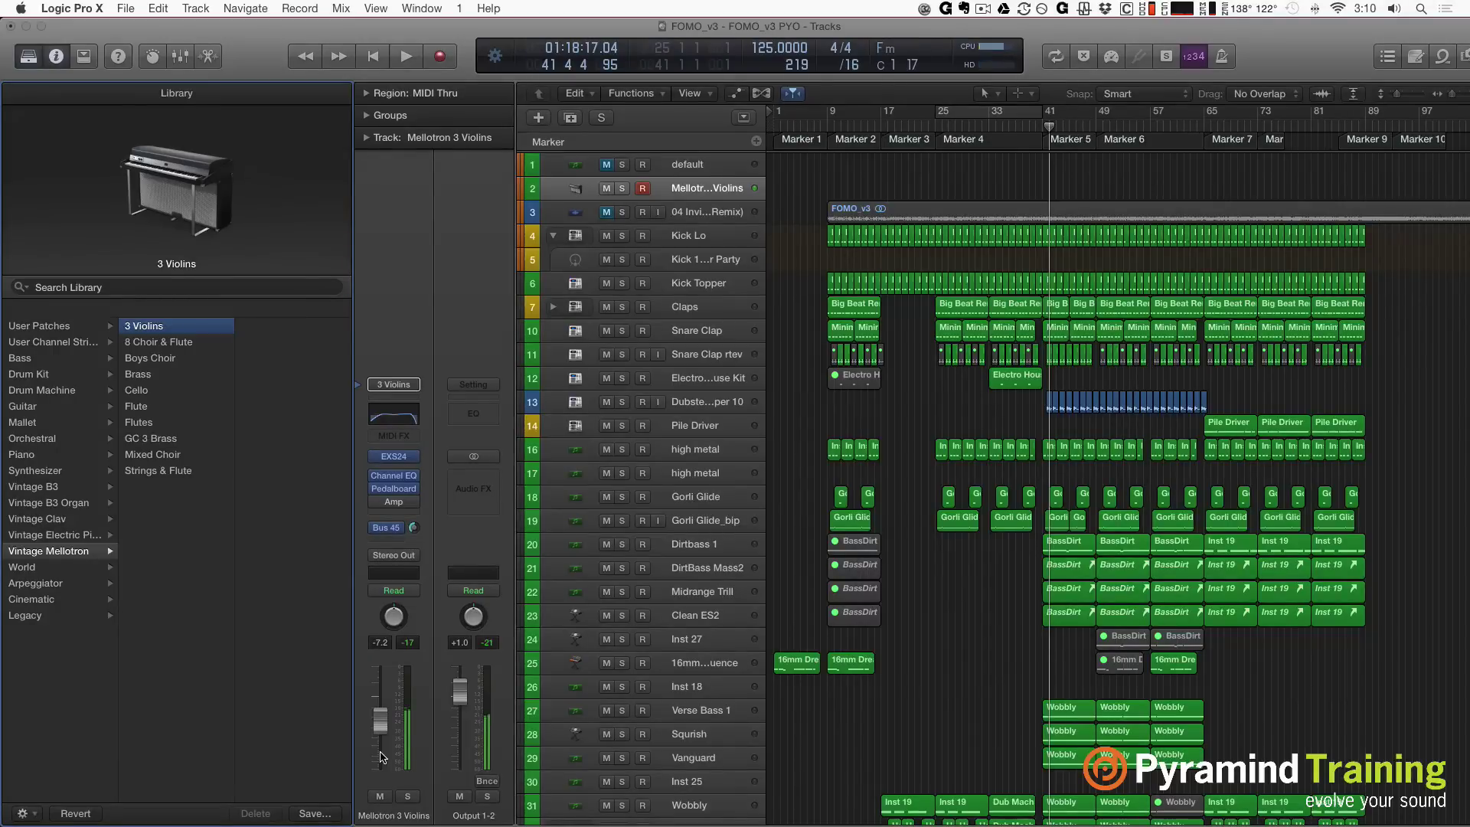
{"action": "left_click", "coordinate": [180, 347]}
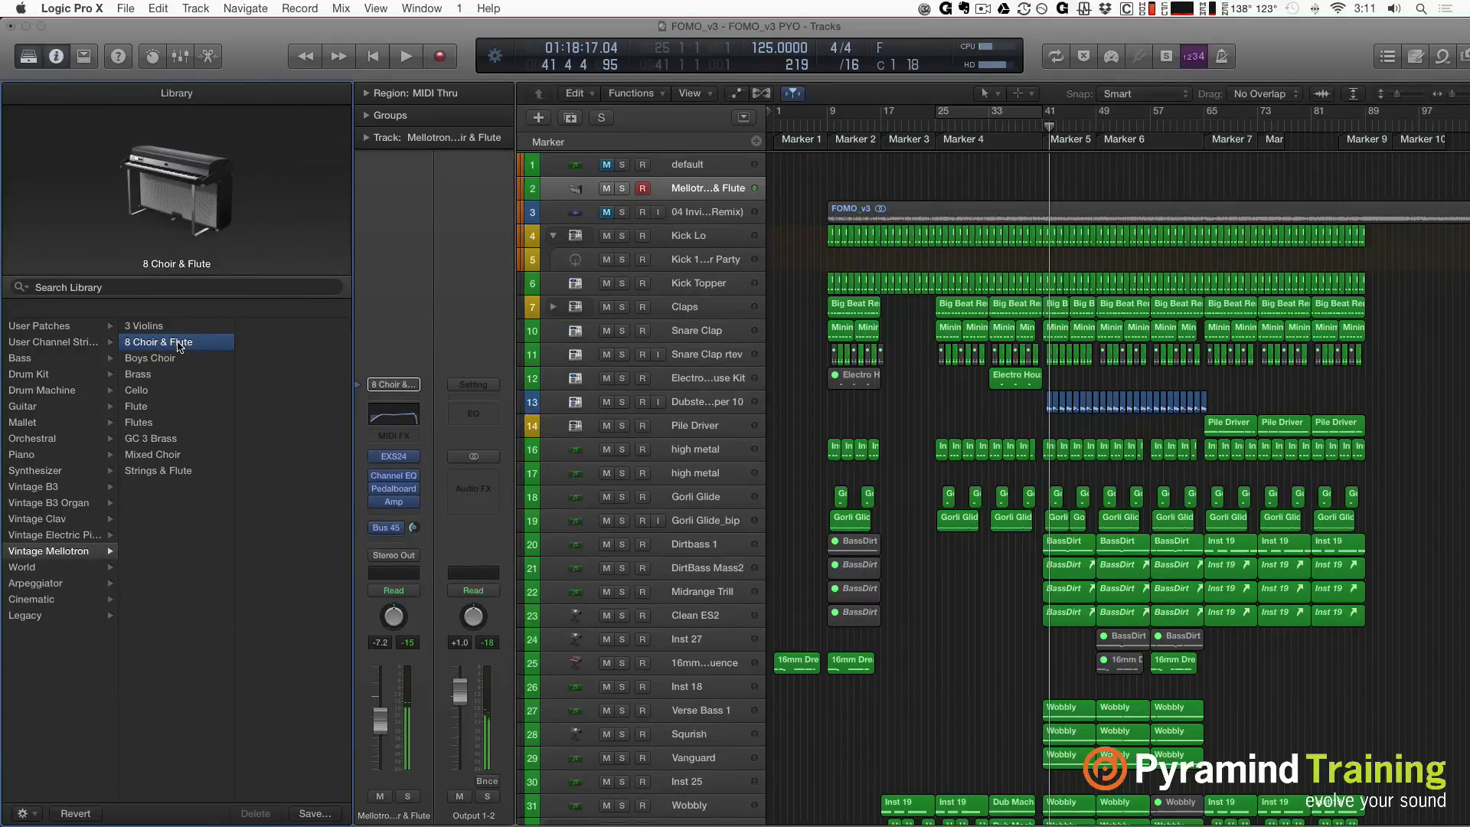
- Replace 8 Choir & Flute with the Vintage Mellotron Mixed Choir patch
{"action": "left_click", "coordinate": [156, 458]}
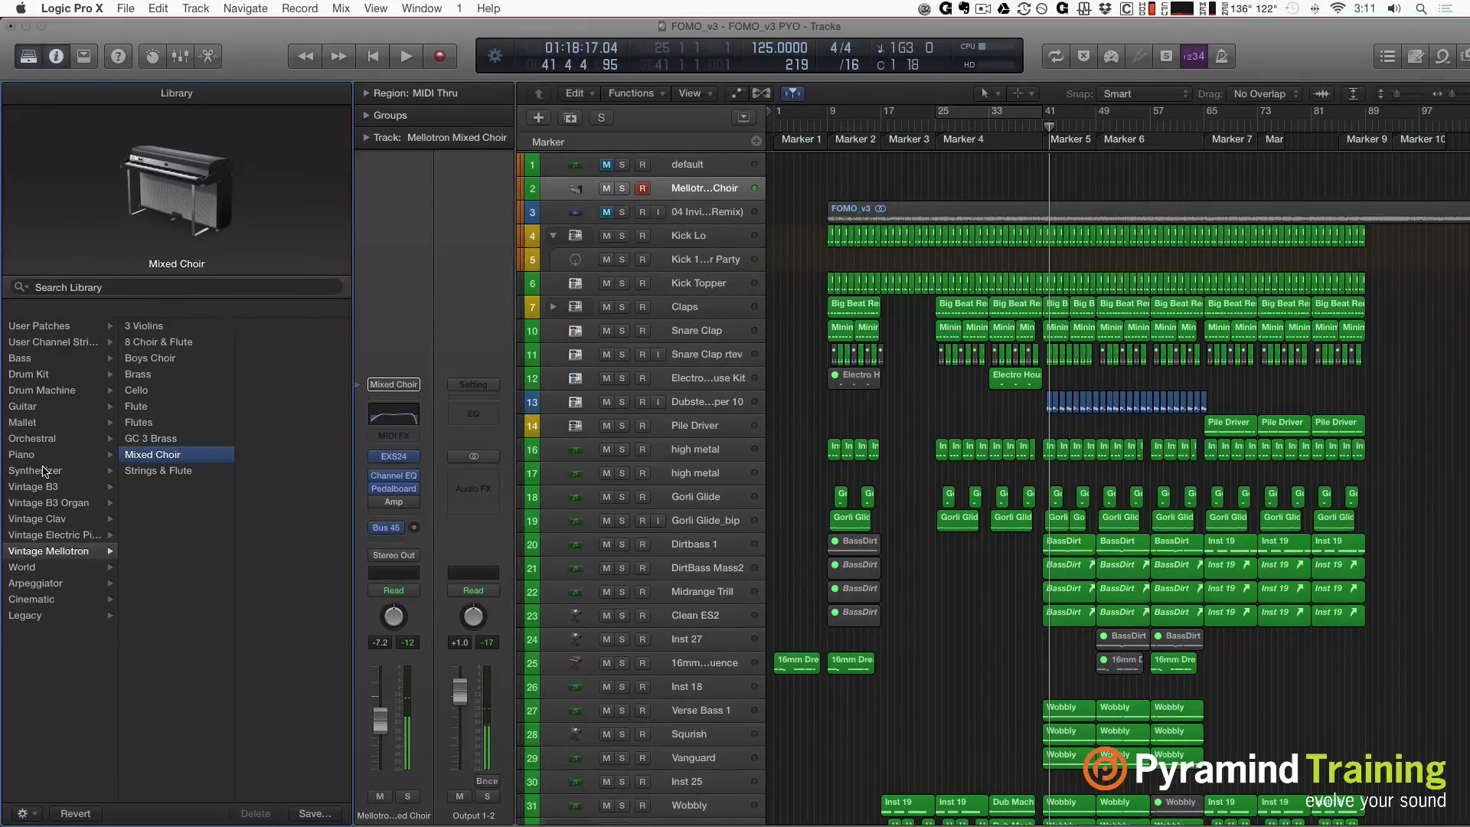
- Reset the channel strip to an empty Inst 29 with volume back at 0.0 dB
{"action": "left_click", "coordinate": [43, 471]}
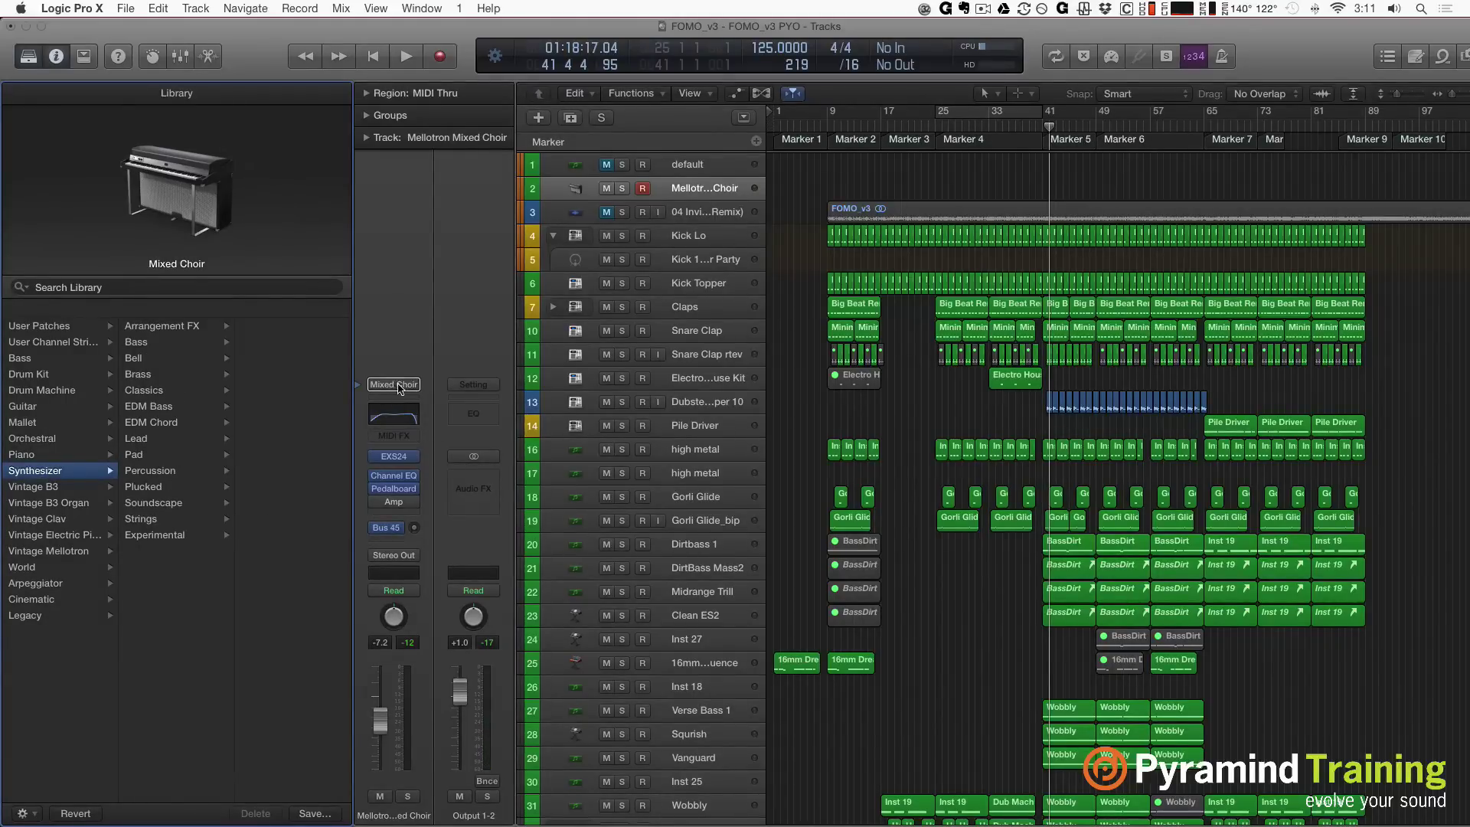
{"action": "left_click", "coordinate": [399, 389]}
{"action": "left_click", "coordinate": [417, 482]}
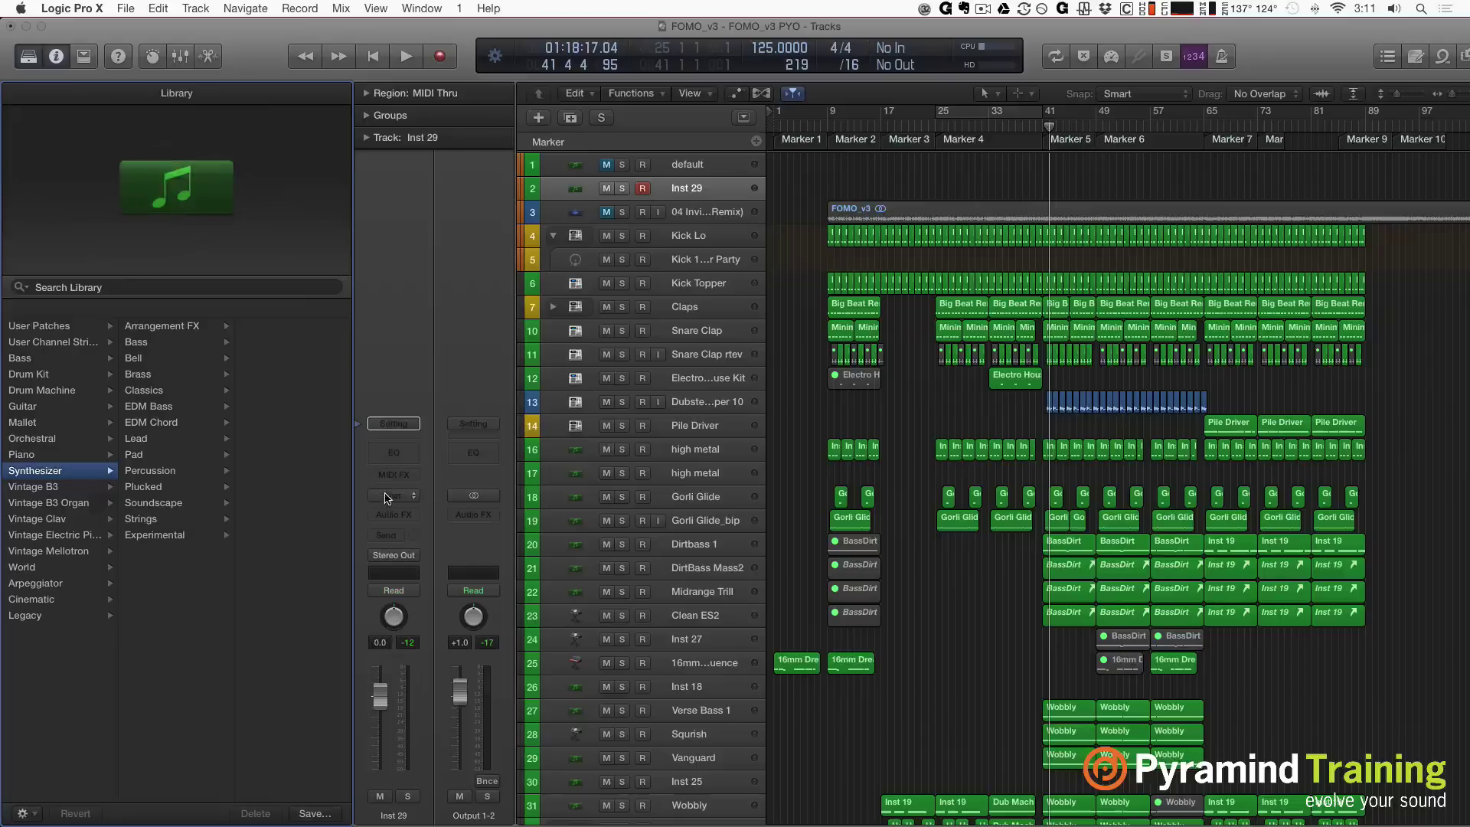
{"action": "left_click", "coordinate": [388, 496]}
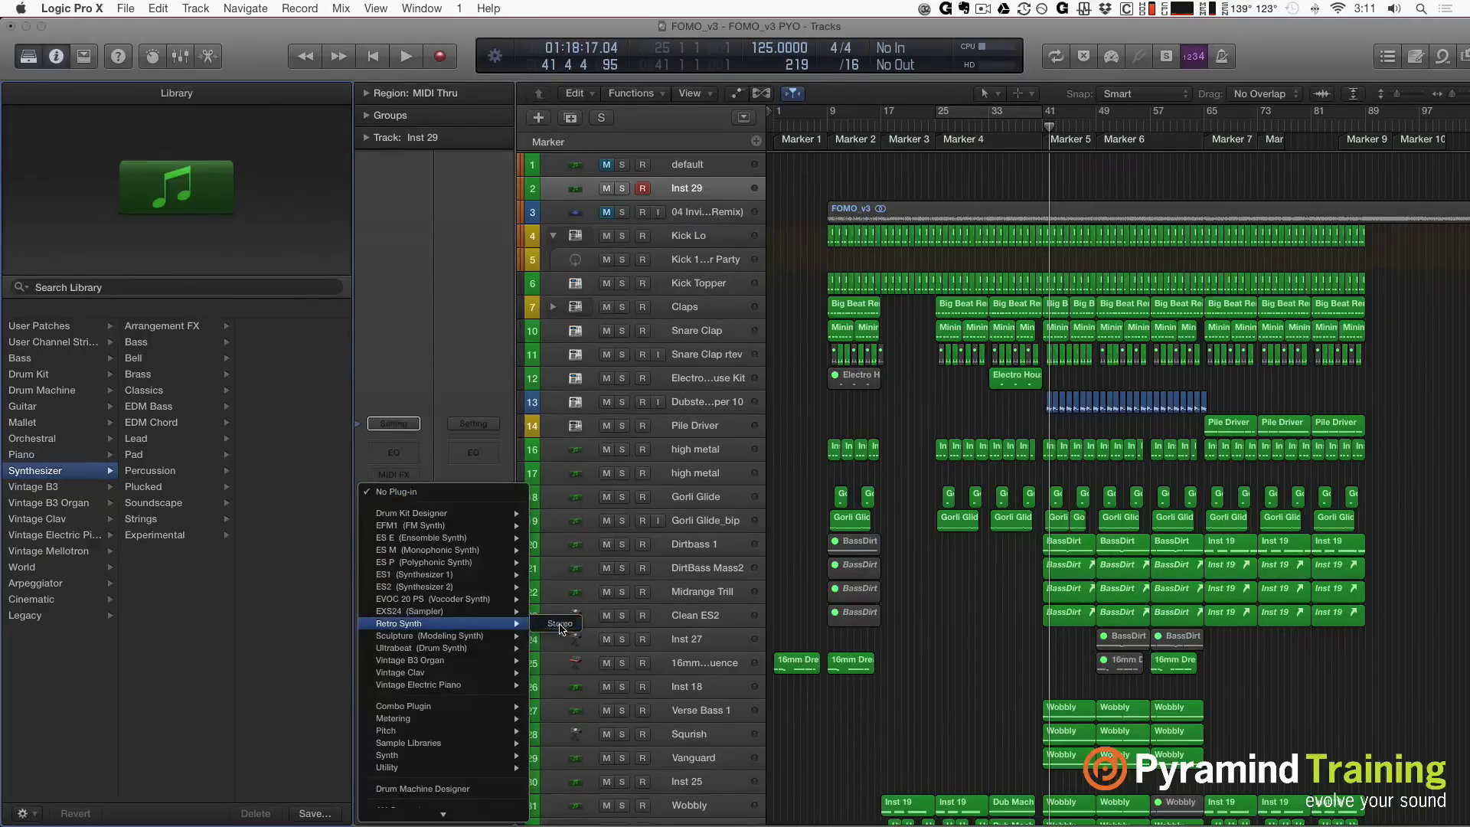
- Load Retro Synth (Stereo) in Table mode and set oscillator 1's shape to 0.066
{"action": "left_click", "coordinate": [555, 625]}
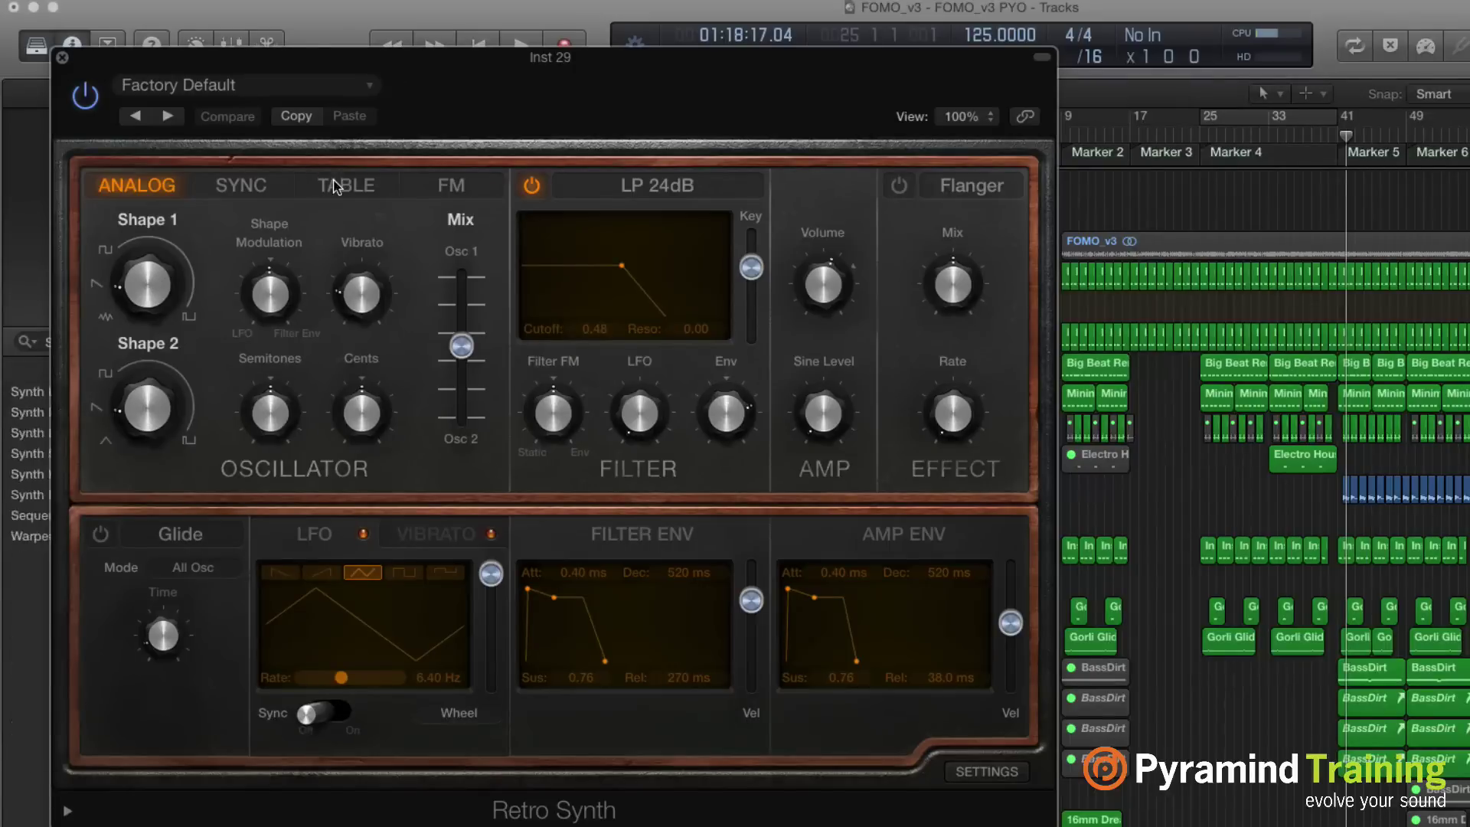
{"action": "left_click", "coordinate": [337, 186]}
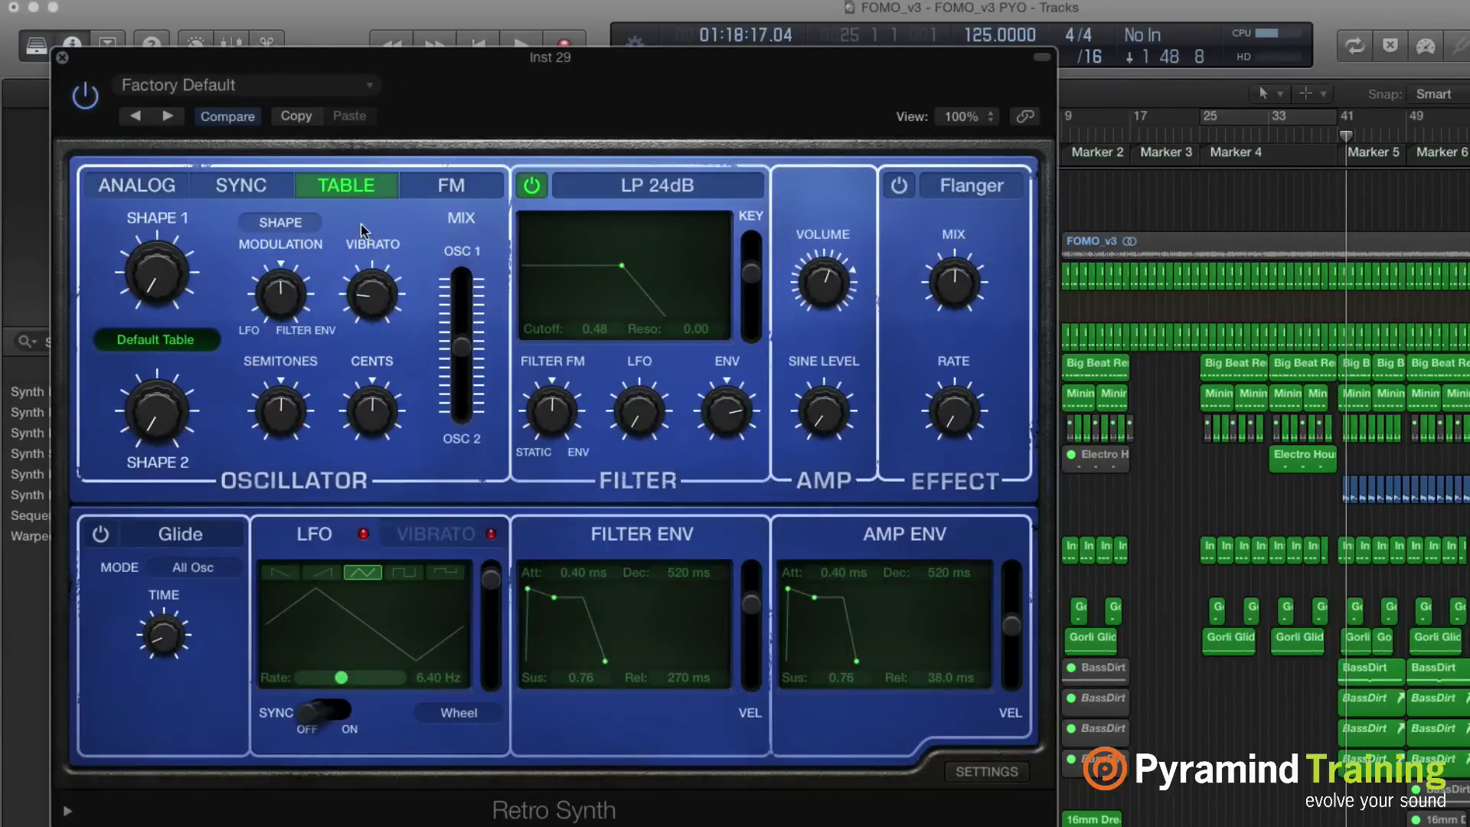
{"action": "mouse_move", "coordinate": [204, 305]}
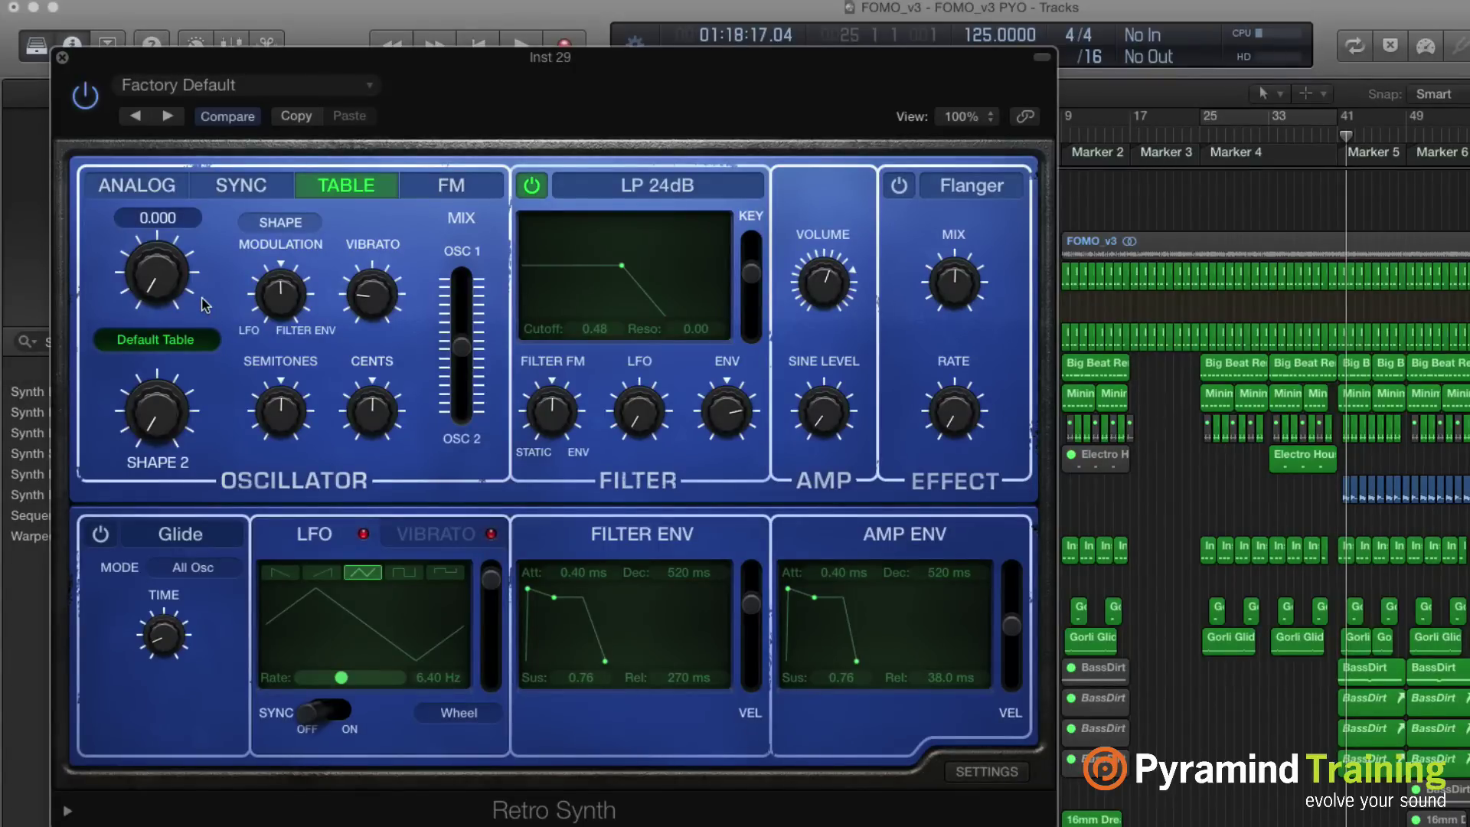
{"action": "left_click_drag", "start_coordinate": [161, 291], "coordinate": [131, 191]}
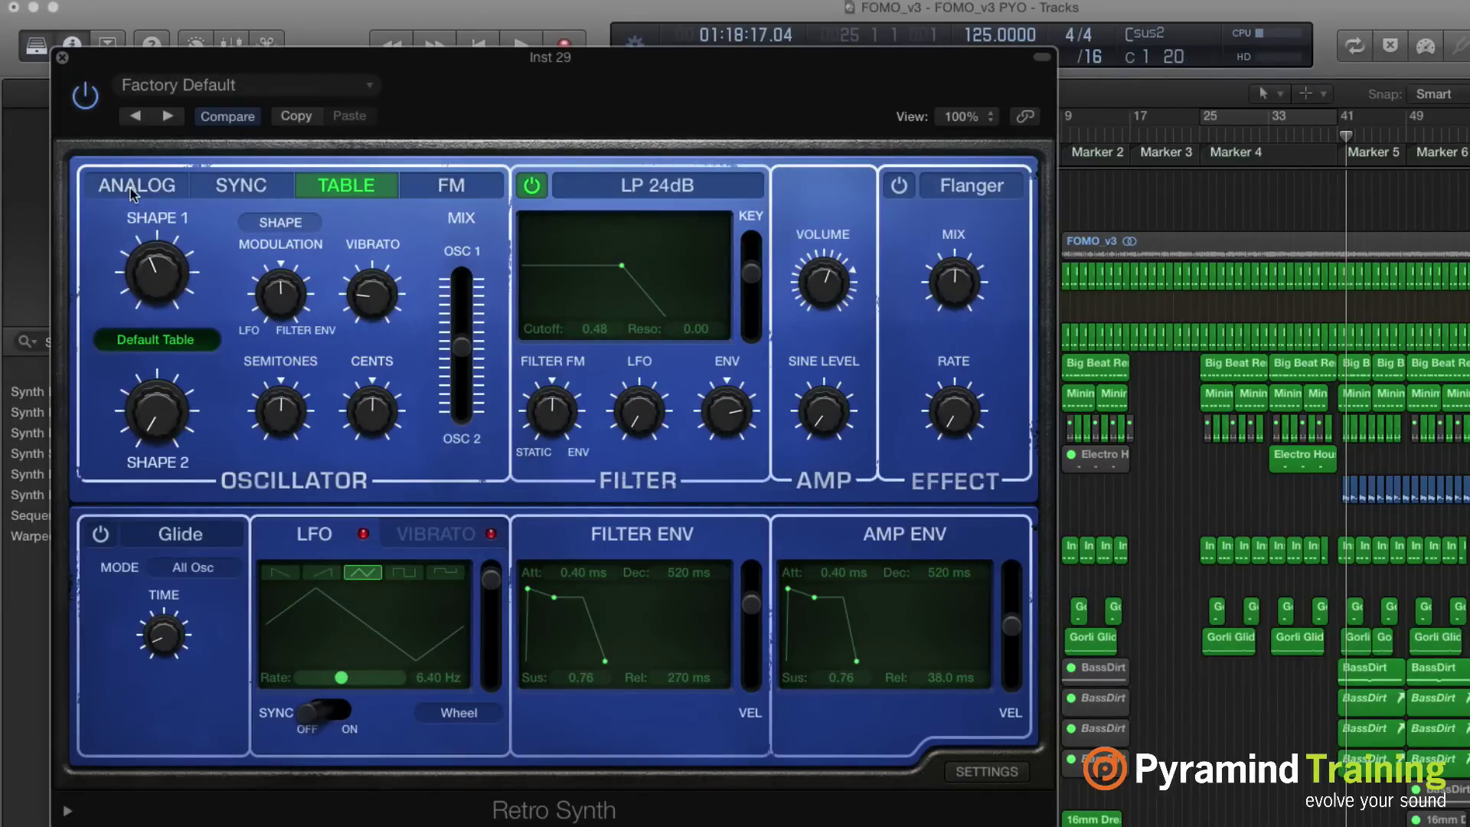
{"action": "left_click_drag", "start_coordinate": [153, 274], "coordinate": [145, 187]}
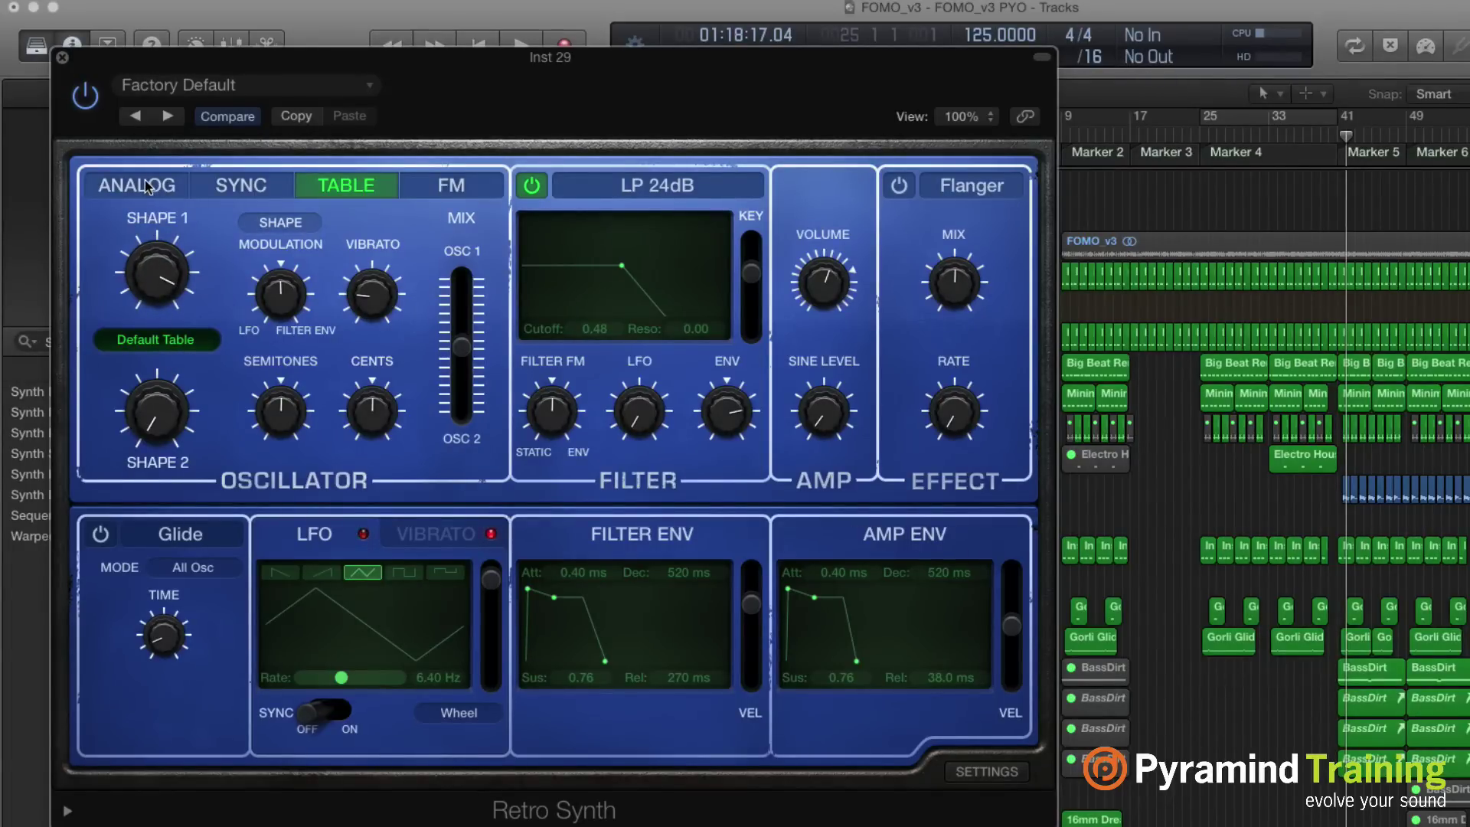
- Choose the Sync Hard wavetable, open the filter cutoff to 1.00 and switch the filter off
{"action": "left_click", "coordinate": [173, 337]}
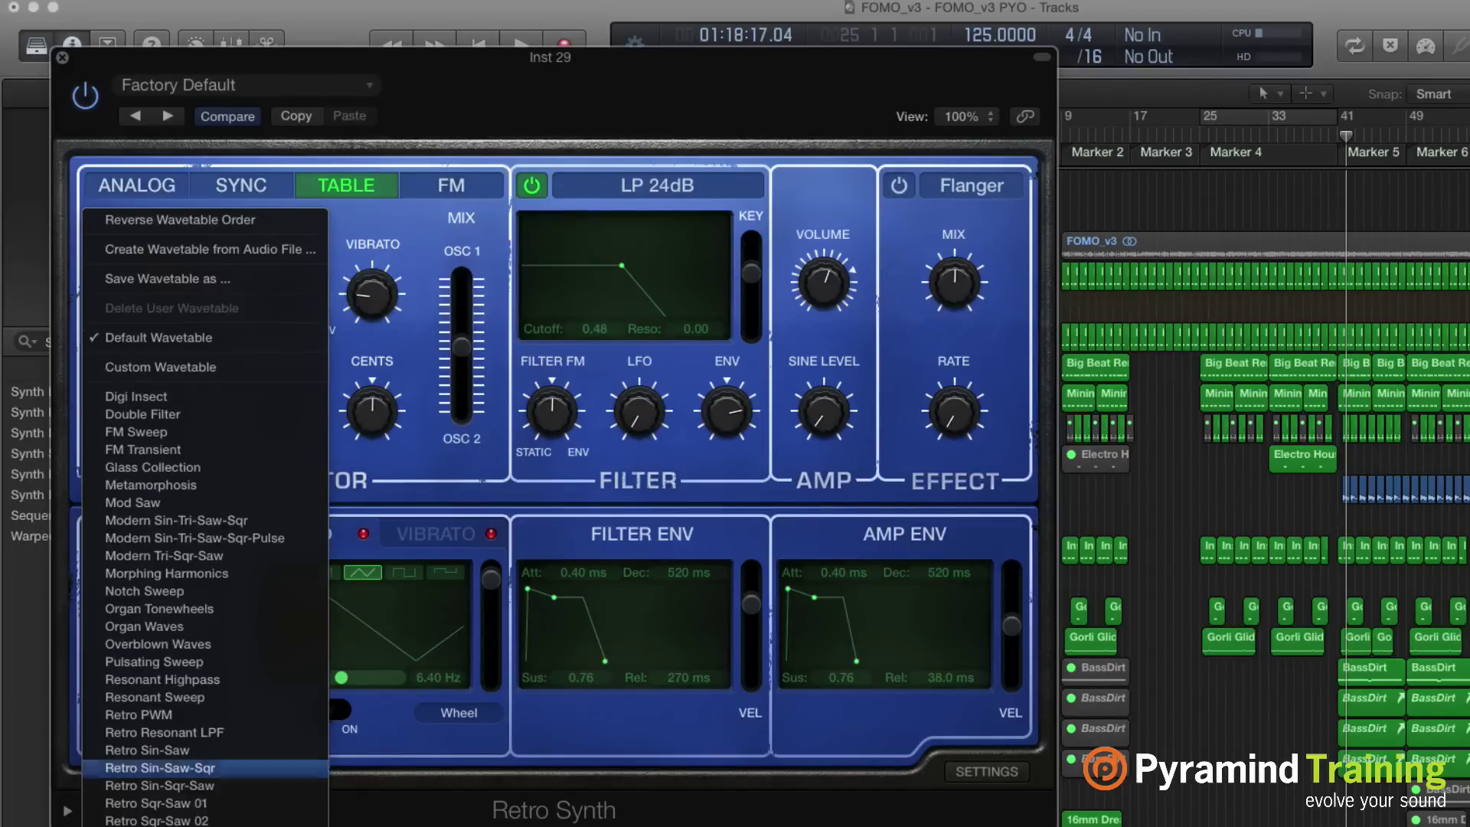
{"action": "left_click", "coordinate": [167, 790]}
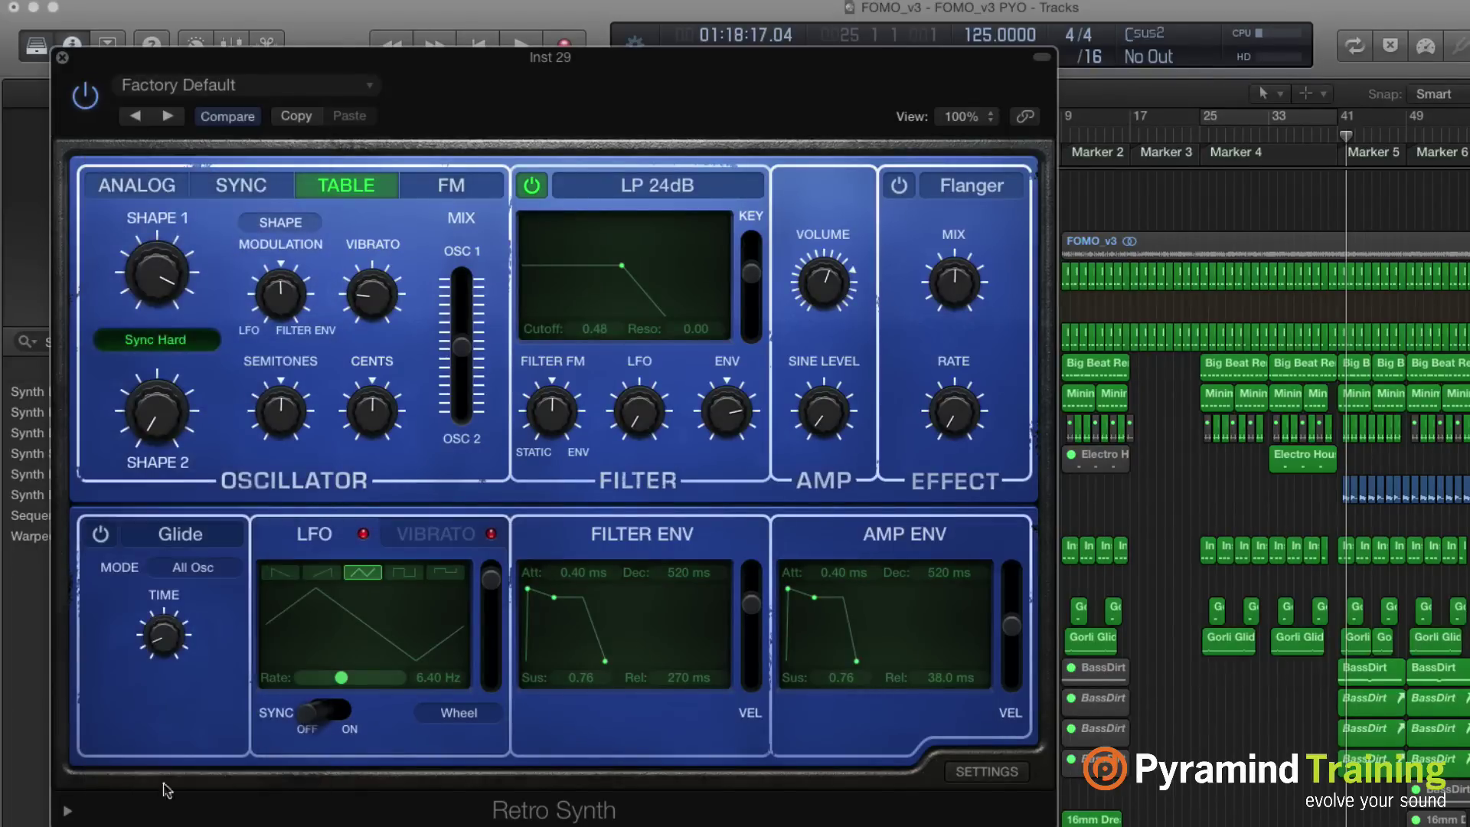
{"action": "left_click_drag", "start_coordinate": [157, 276], "coordinate": [162, 352]}
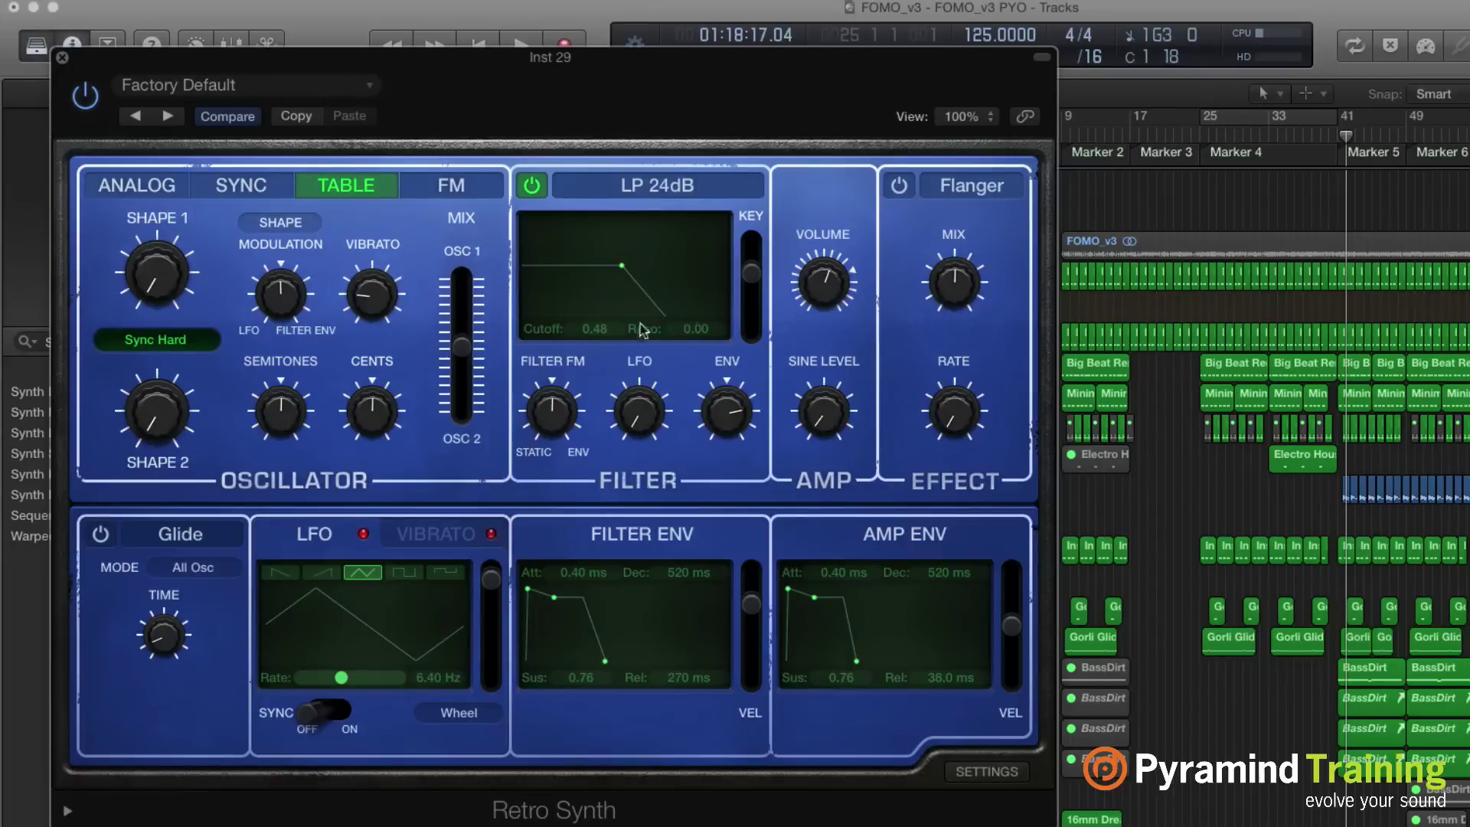
{"action": "left_click_drag", "start_coordinate": [622, 266], "coordinate": [772, 322]}
{"action": "left_click", "coordinate": [297, 292]}
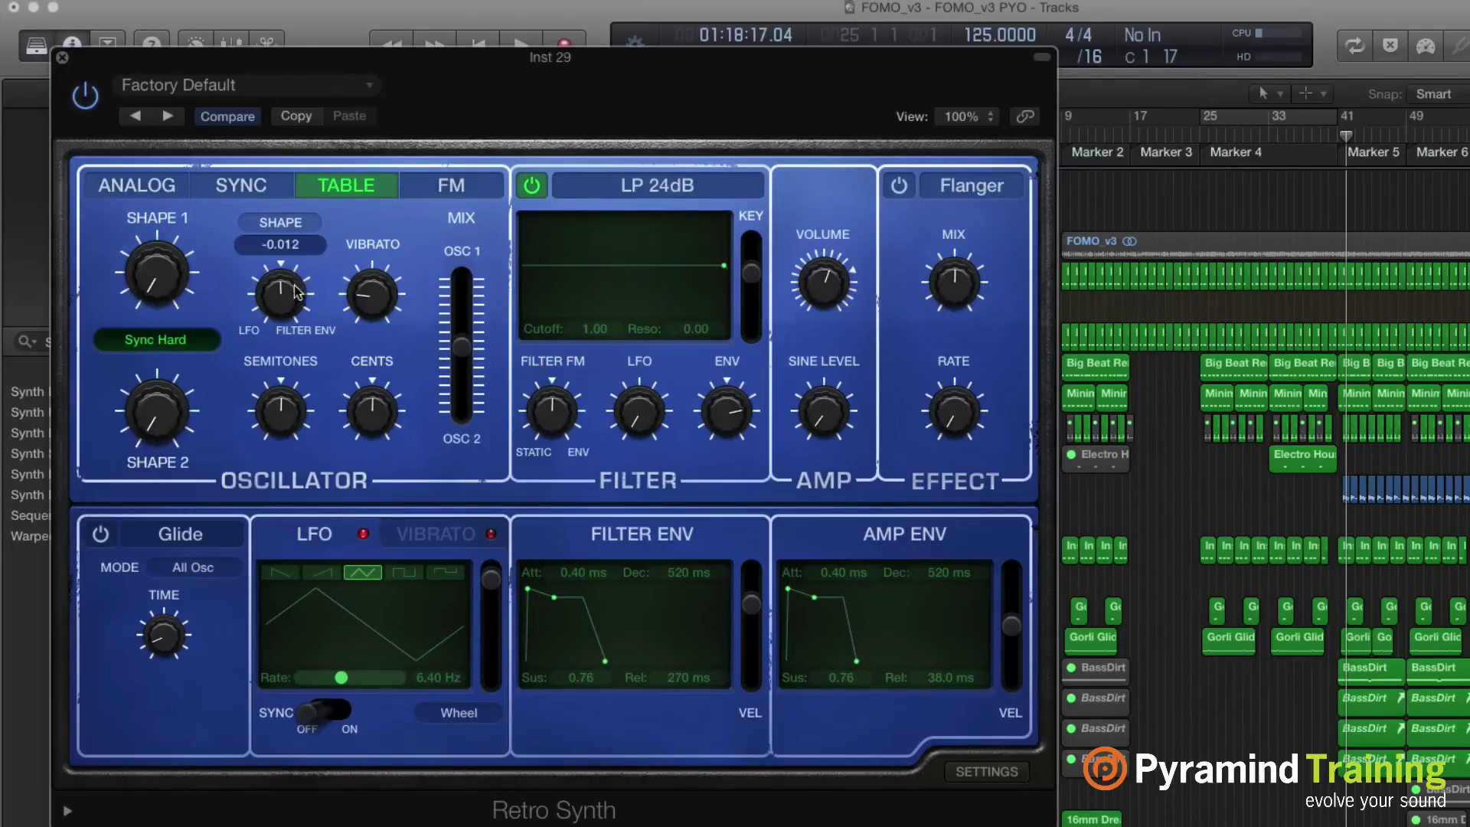
{"action": "left_click", "coordinate": [531, 186]}
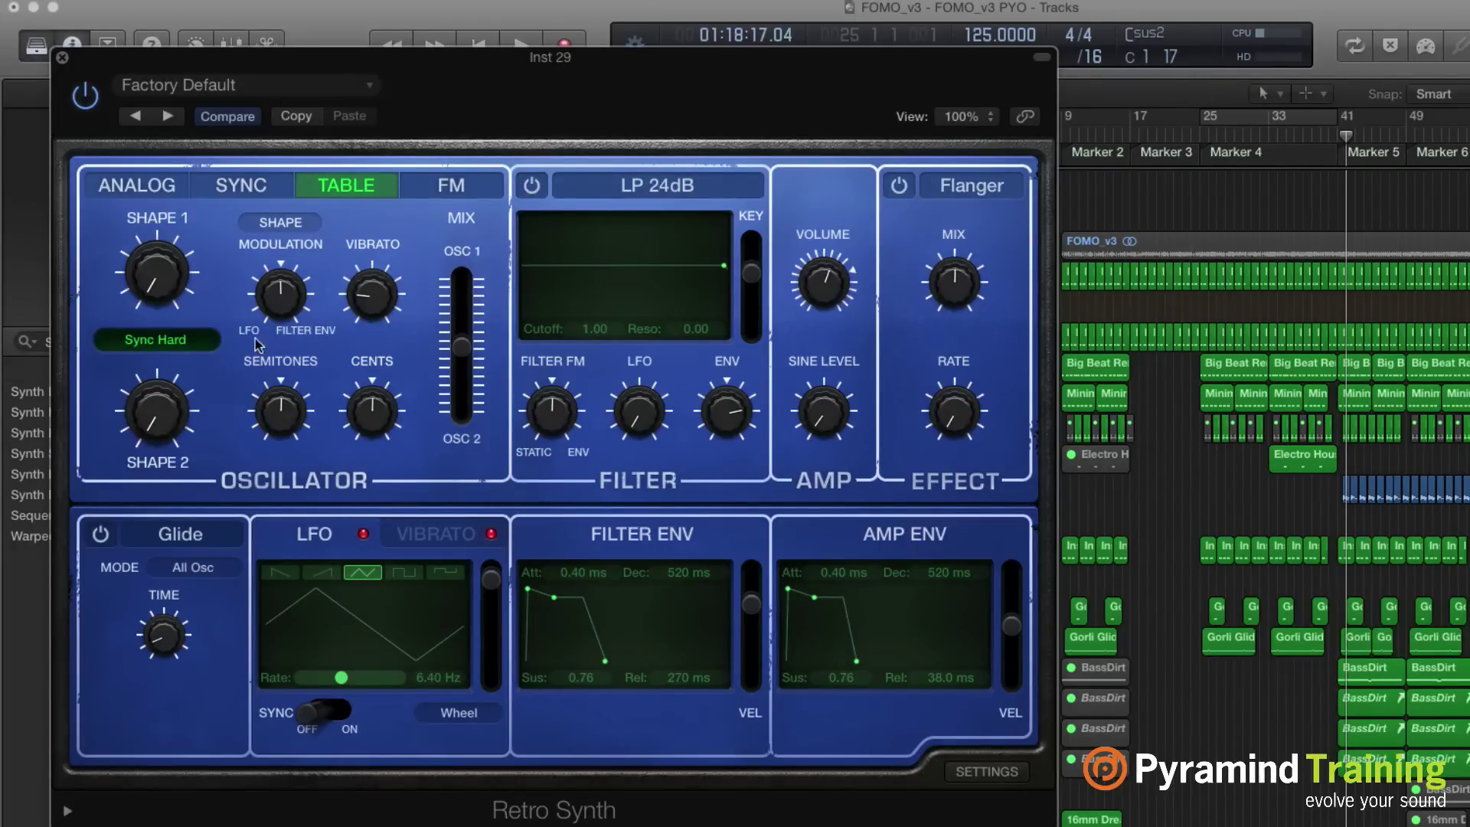
{"action": "left_click_drag", "start_coordinate": [175, 285], "coordinate": [162, 360]}
- Switch the oscillator wavetable to Vowels Vocoder and sweep Shape 1 through it
{"action": "left_click", "coordinate": [157, 340]}
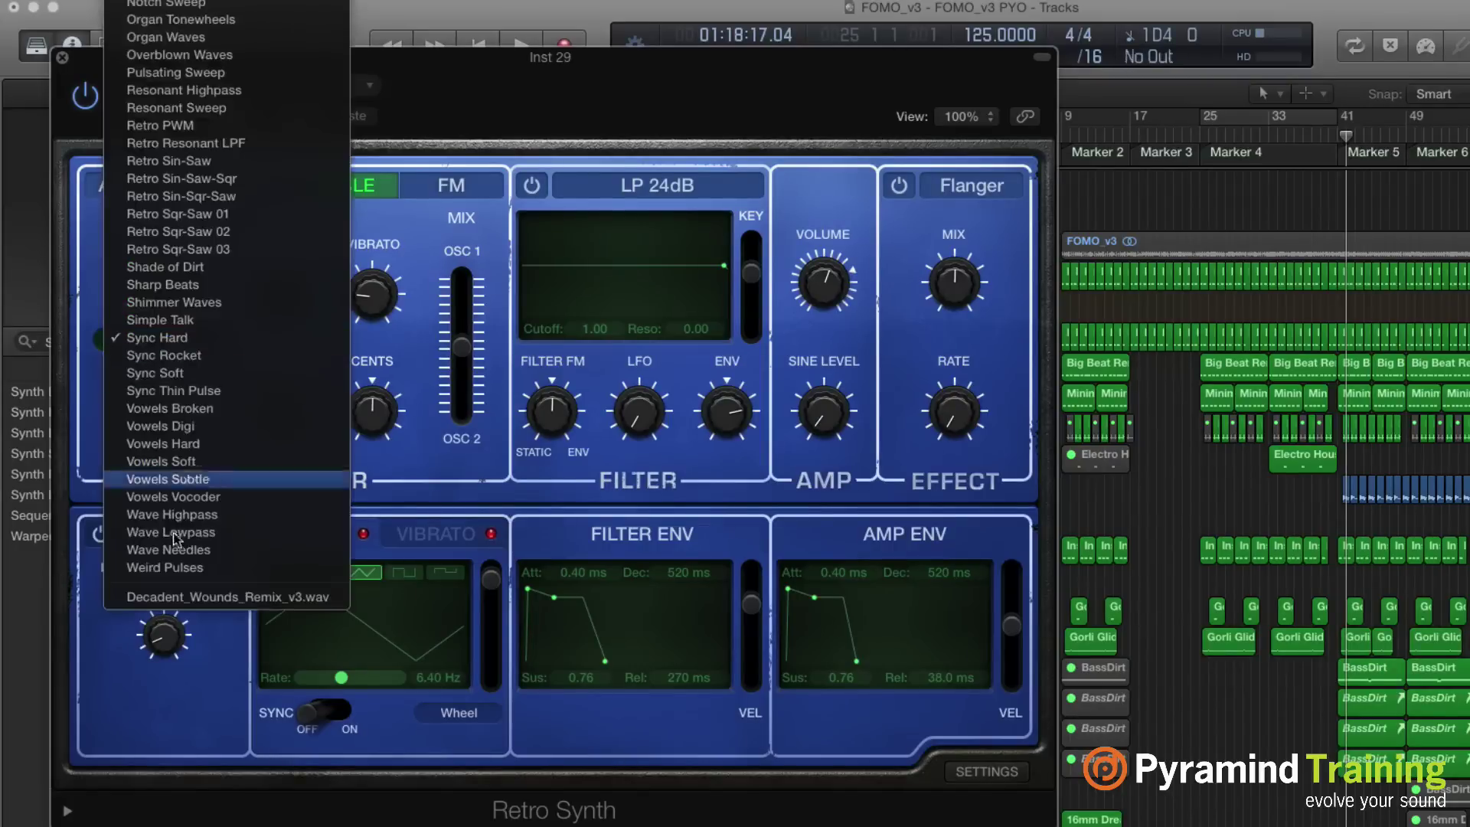
{"action": "left_click", "coordinate": [173, 496]}
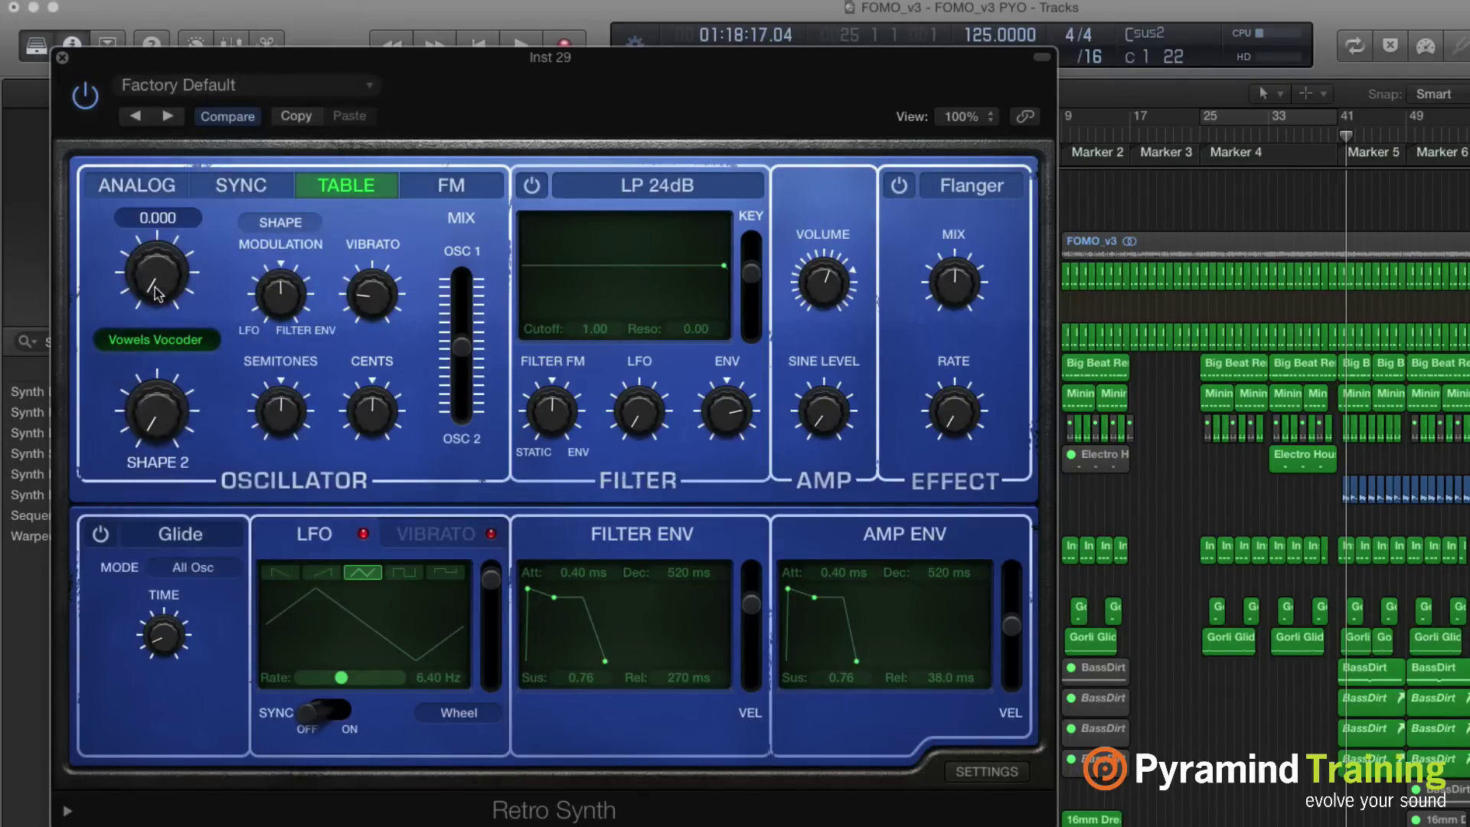
{"action": "left_click_drag", "start_coordinate": [157, 293], "coordinate": [180, 418]}
{"action": "left_click", "coordinate": [180, 418]}
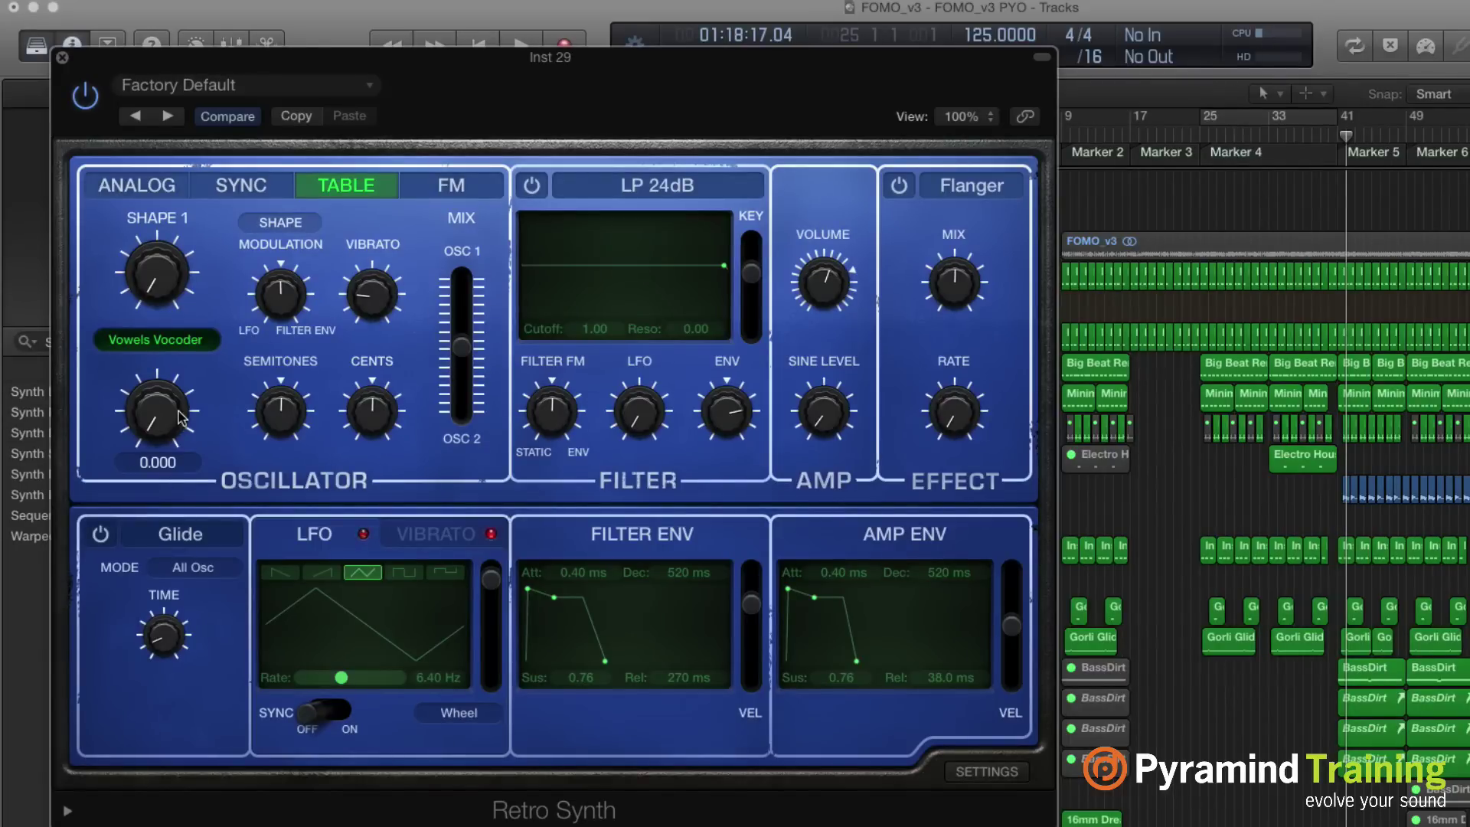
{"action": "left_click", "coordinate": [155, 339]}
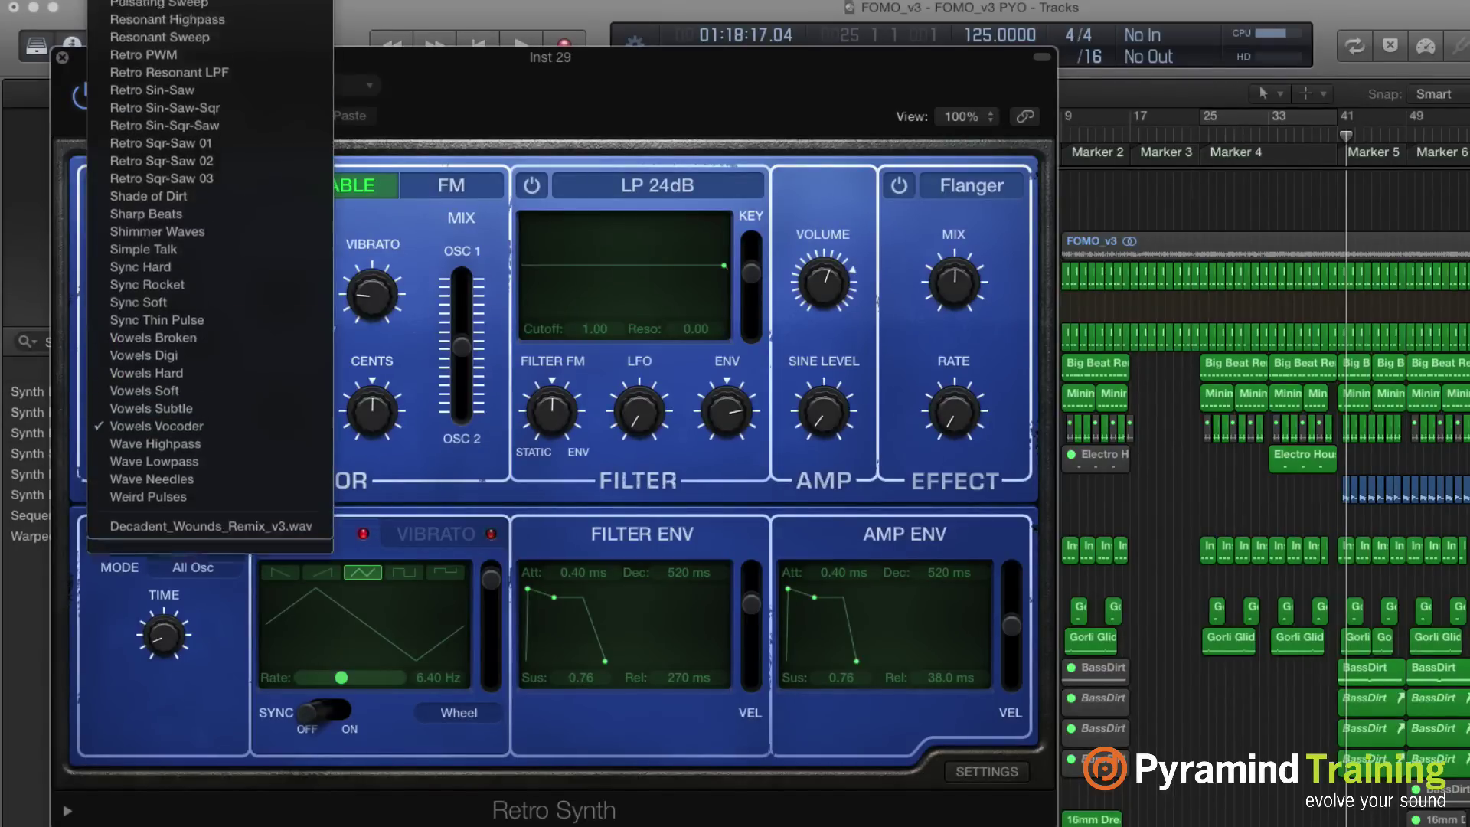
{"action": "scroll", "coordinate": [211, 414], "scroll_direction": "up", "scroll_amount": 6}
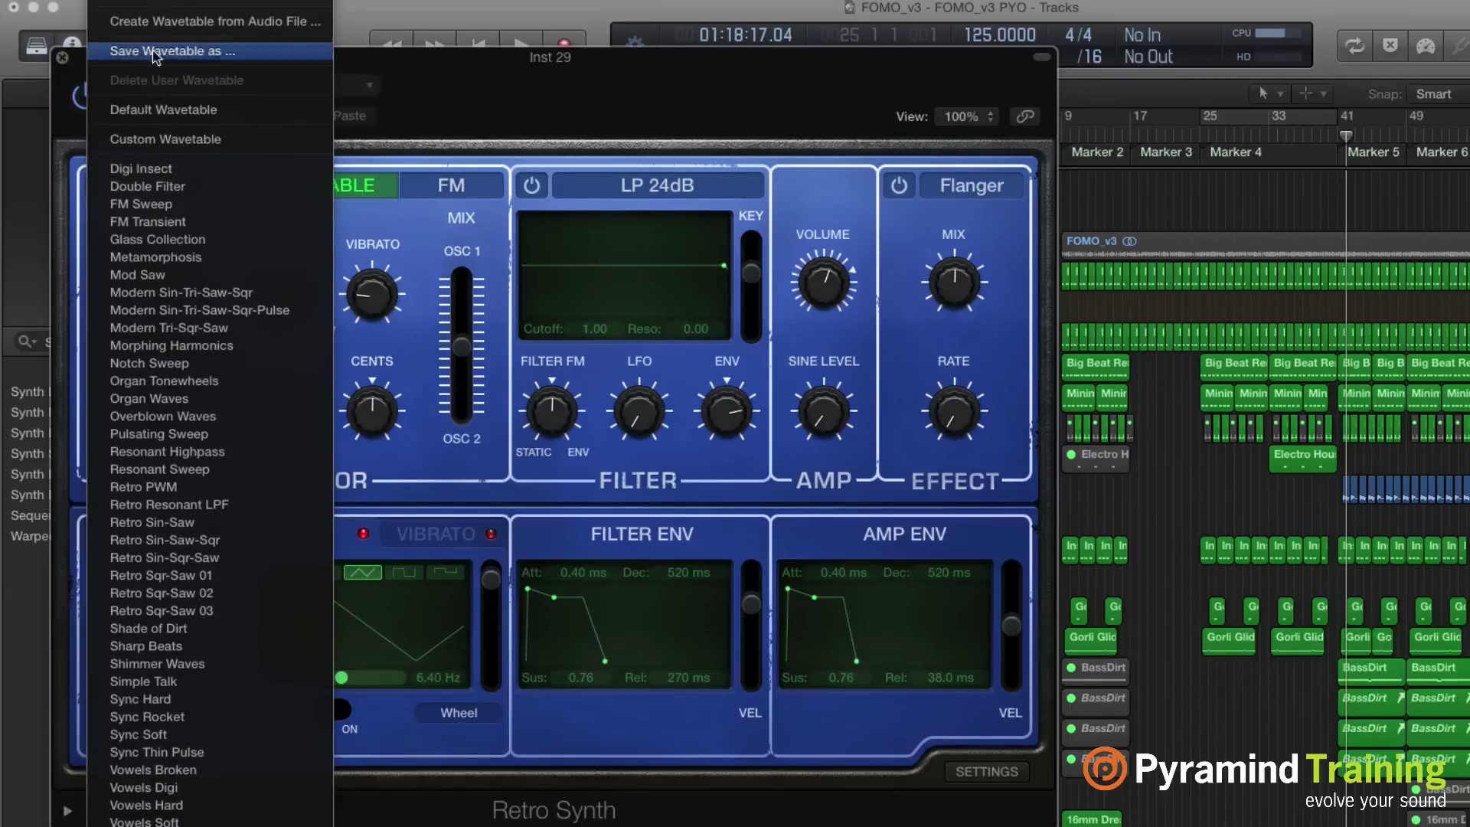
- Create a custom Retro Synth wavetable from the audio file sfln_intro.aif in the Music folder
{"action": "left_click", "coordinate": [208, 23]}
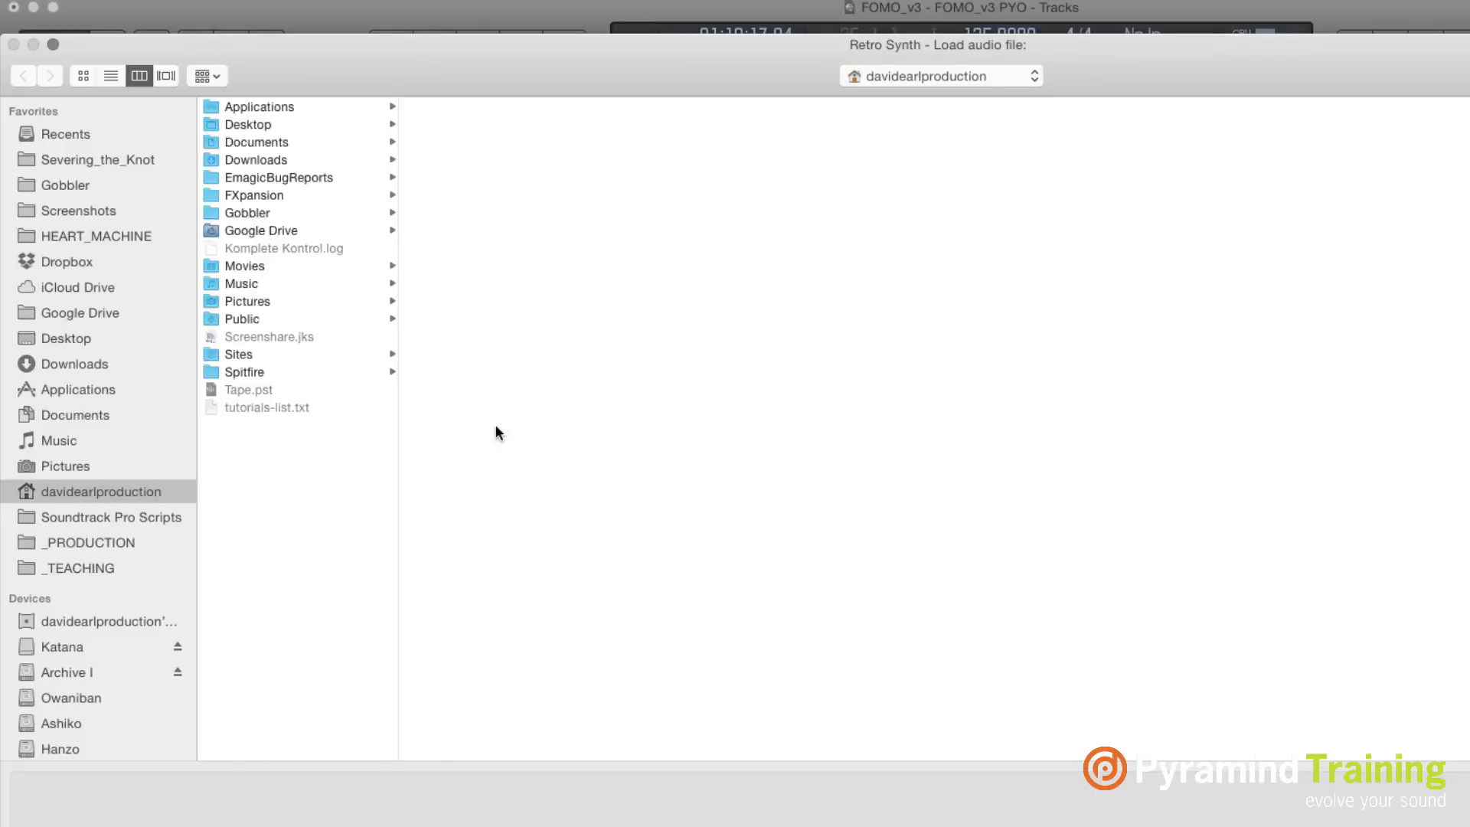
{"action": "left_click", "coordinate": [244, 285]}
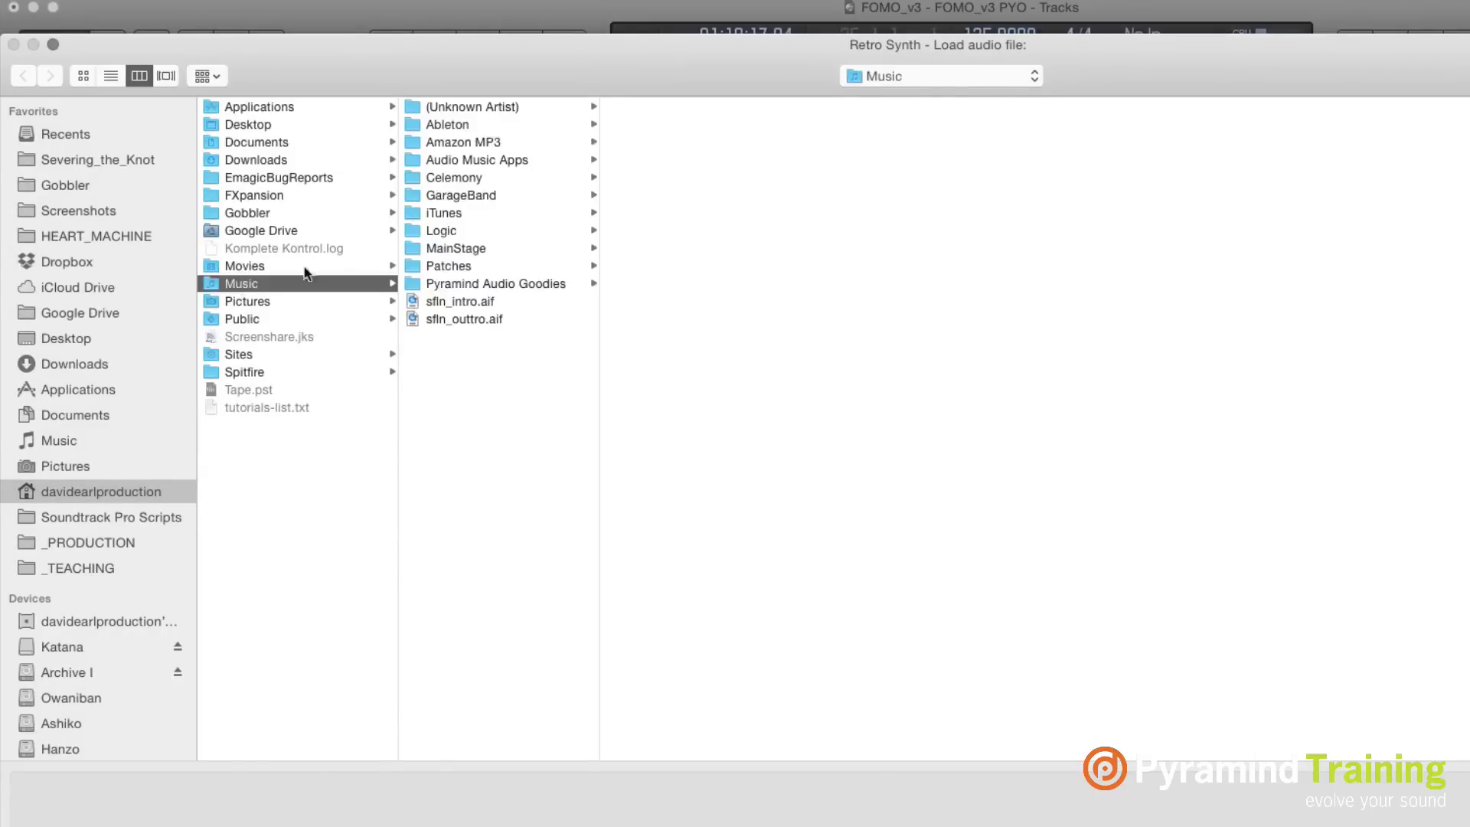
{"action": "left_click", "coordinate": [470, 140]}
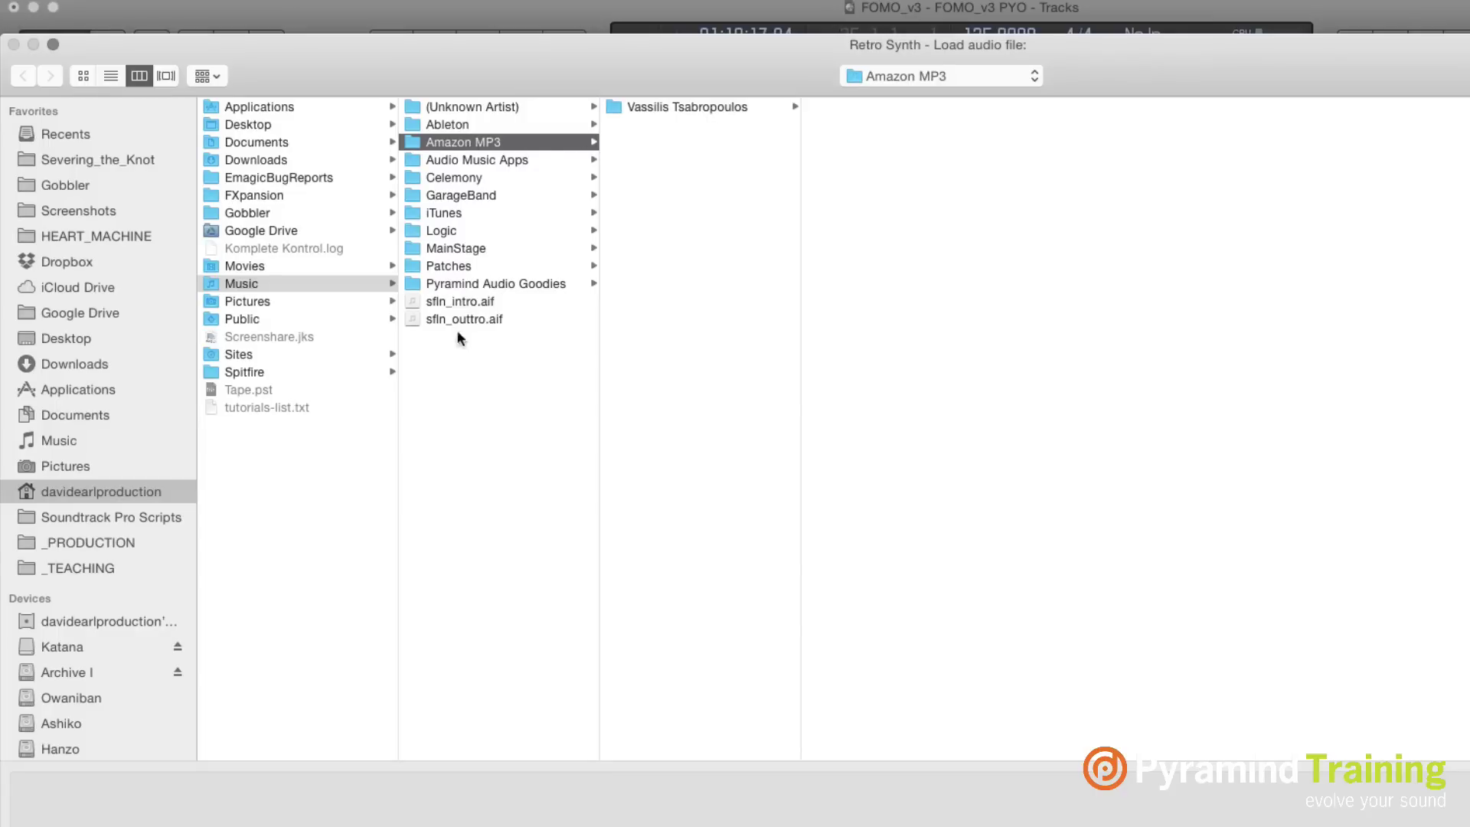
{"action": "left_click", "coordinate": [464, 303]}
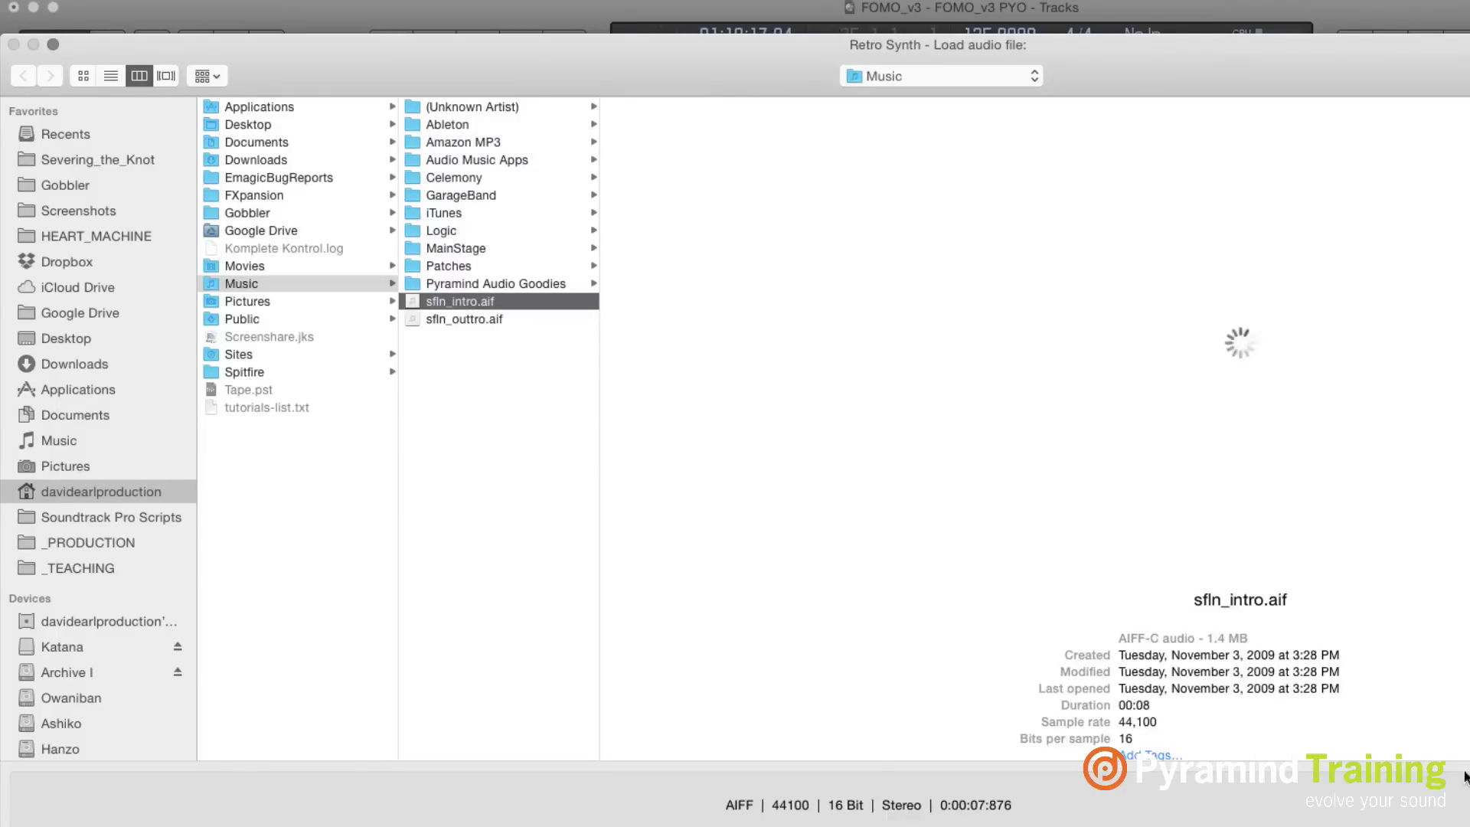
{"action": "key", "text": "Return"}
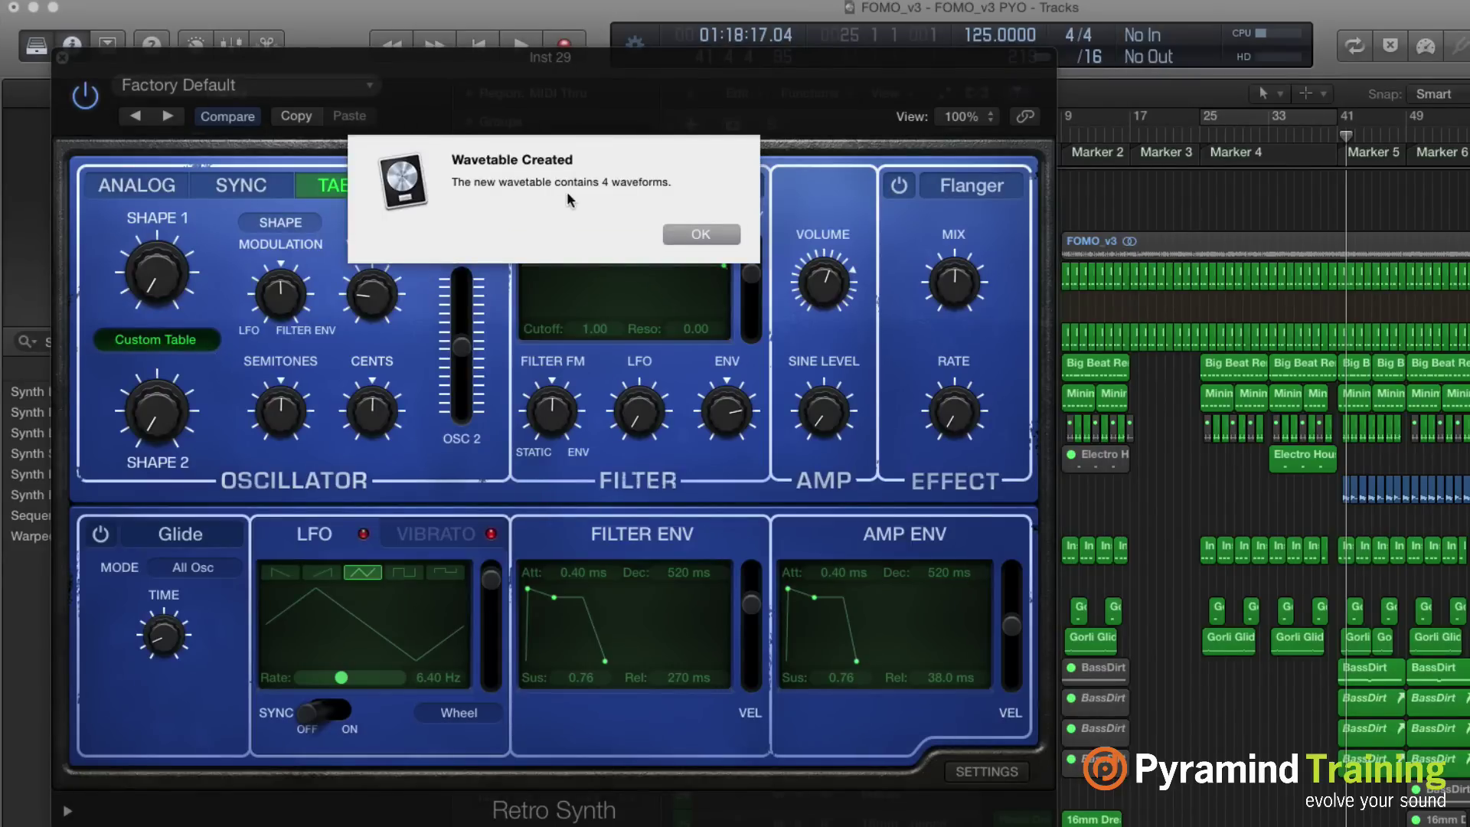
- Dismiss the Wavetable Created alert and sweep Shape 1 through the Custom Table to about 0.640
{"action": "left_click", "coordinate": [699, 232]}
{"action": "left_click_drag", "start_coordinate": [116, 262], "coordinate": [175, 351]}
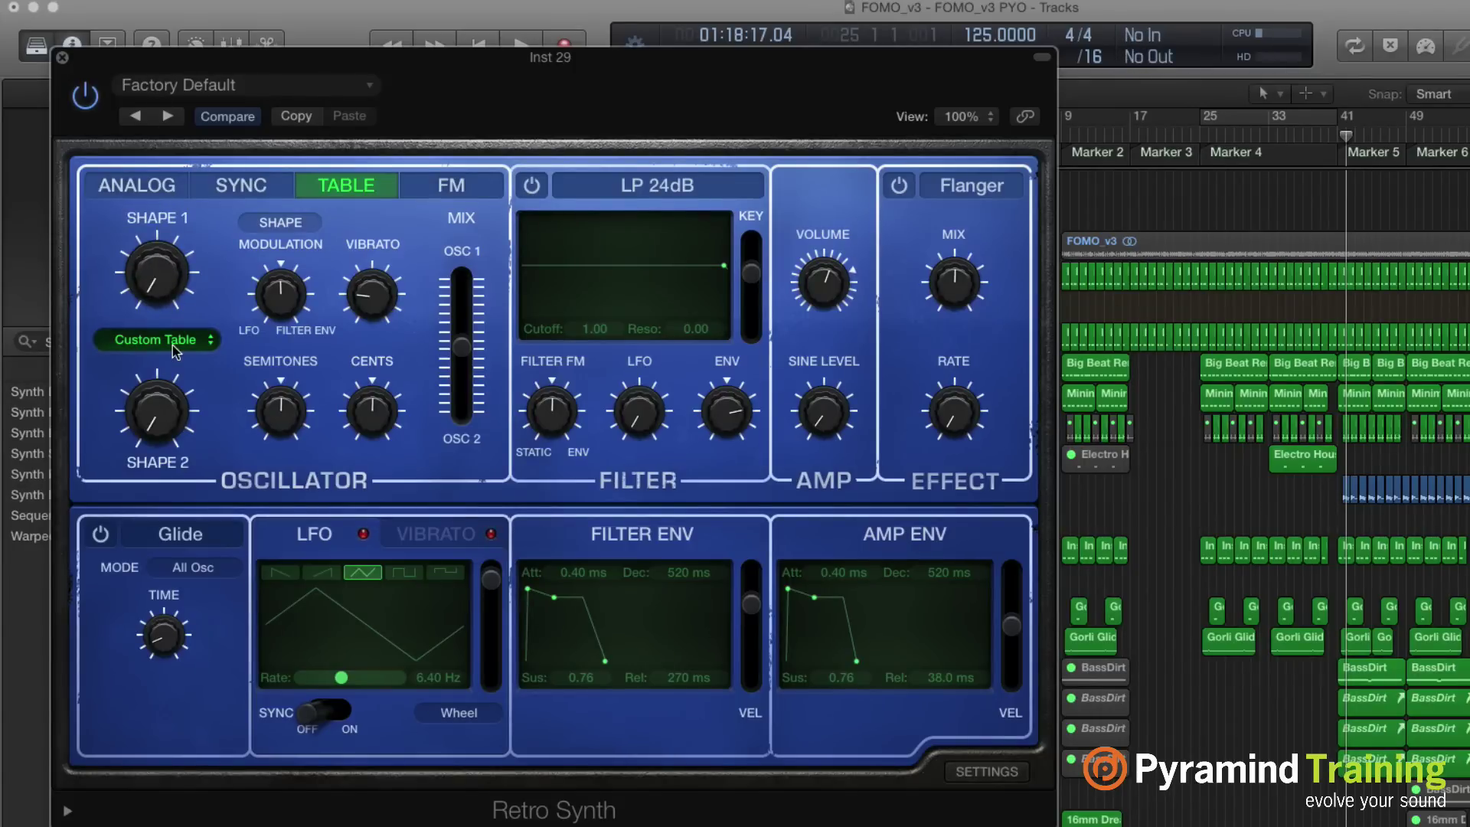